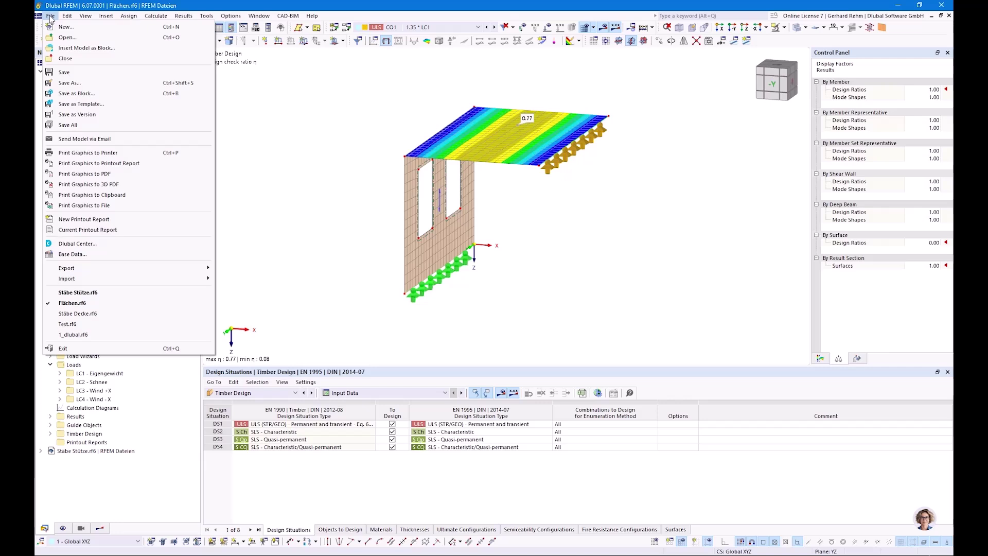
Switch to the model Stäbe Decke.rf6 and show its model data tree
click(89, 314)
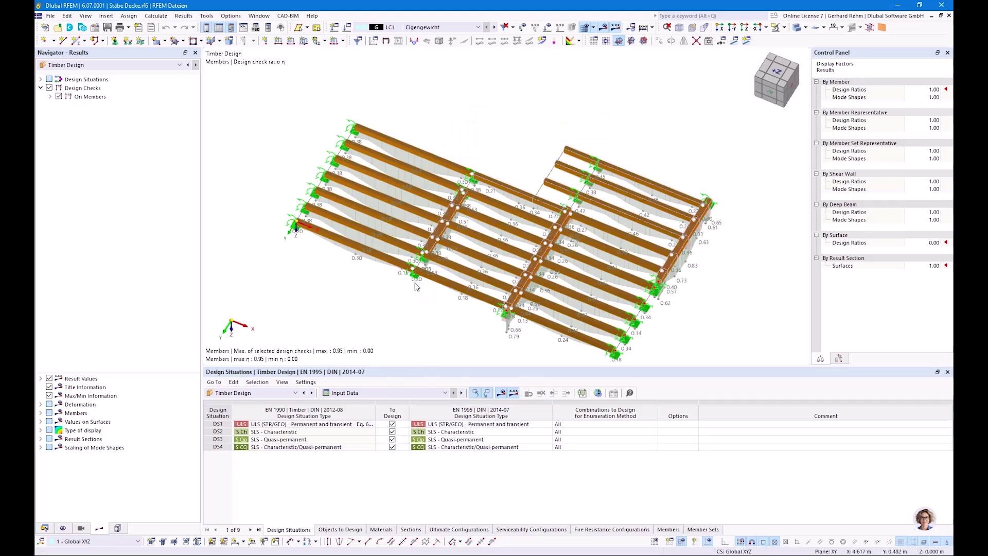
ctrl+middle_drag(338, 274, 319, 286)
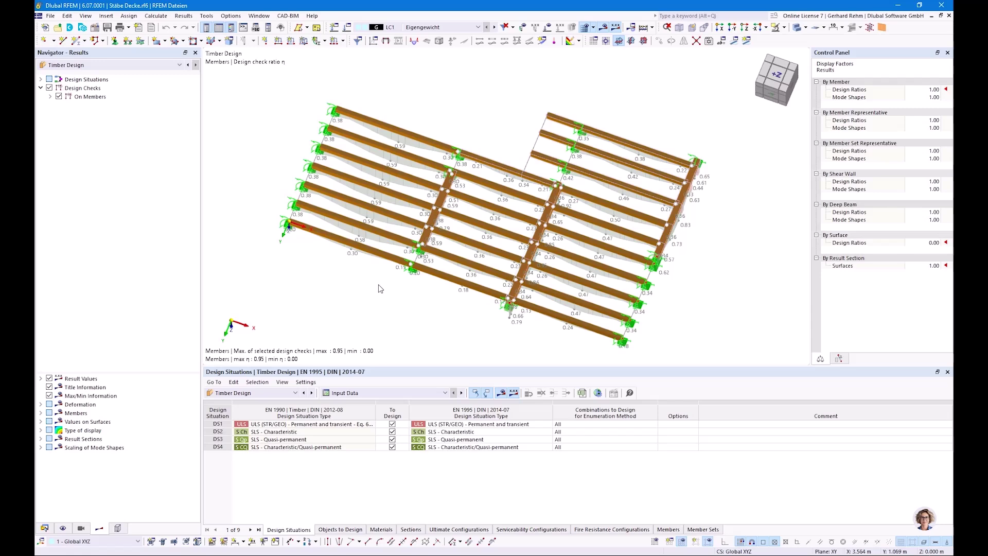
click(45, 528)
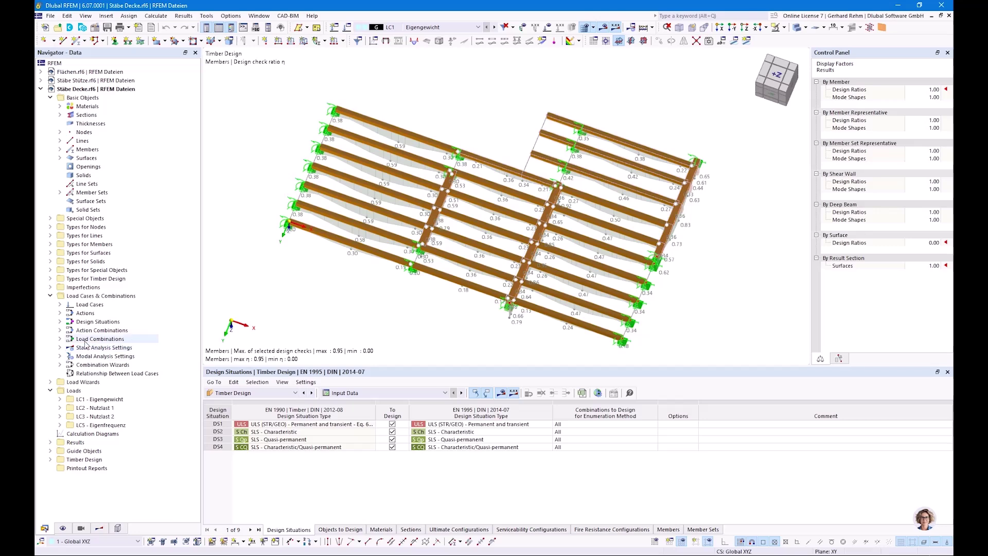
Add a design situation of type ULS (STR/GEO) - Accidental - Fire - psi-2,1
right_click(88, 322)
click(103, 329)
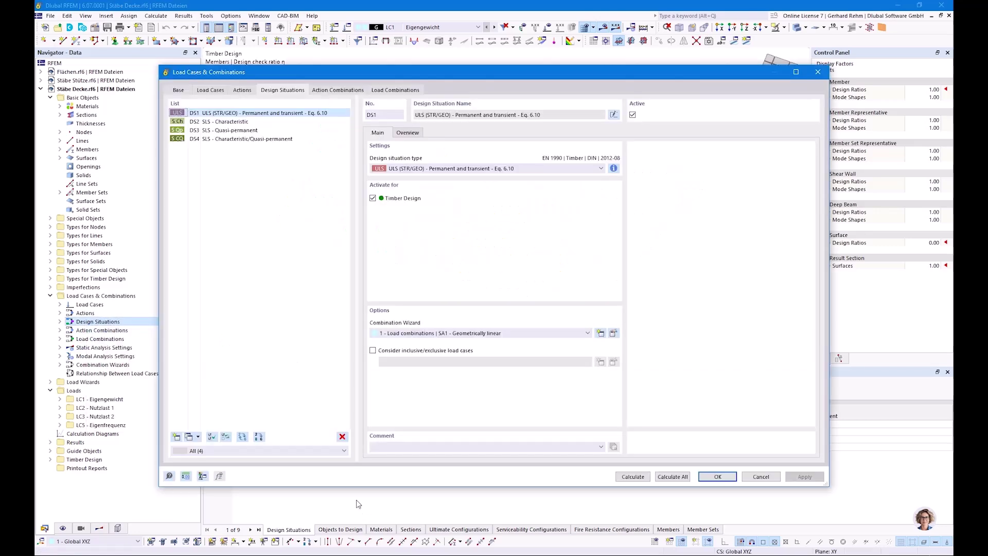
click(176, 437)
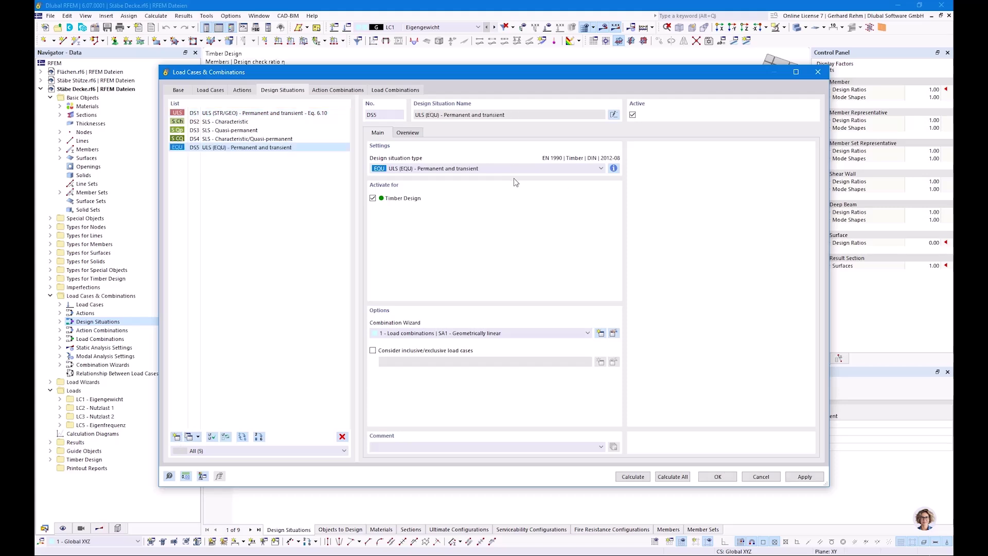
click(430, 170)
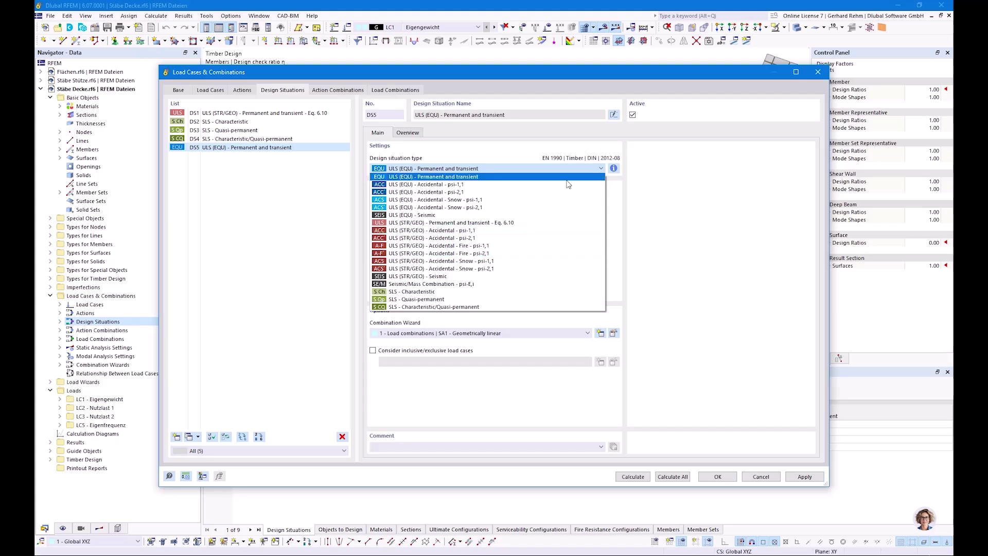
click(470, 254)
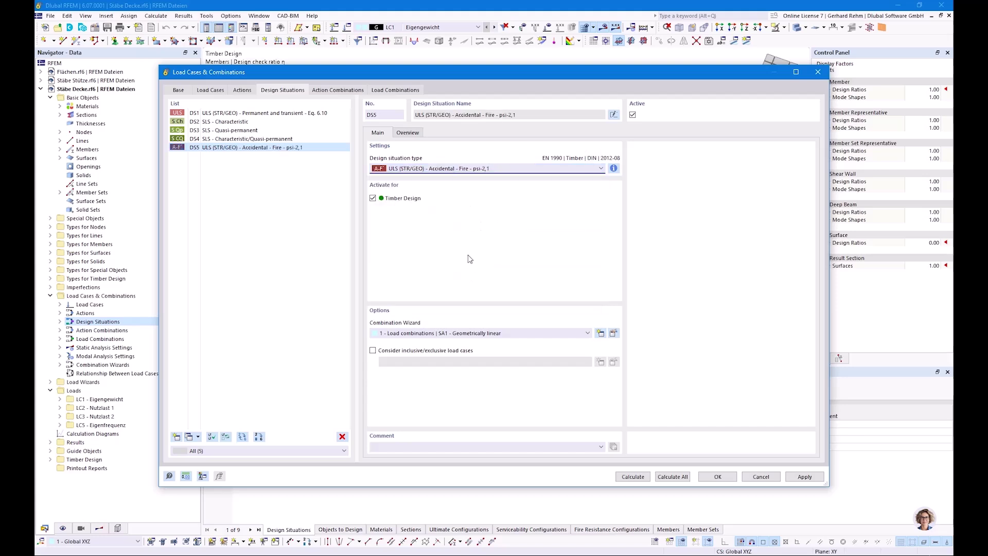
Review fire load combinations CO18 to CO20 and accept the new design situation, allowing the existing timber design results to be deleted
click(377, 90)
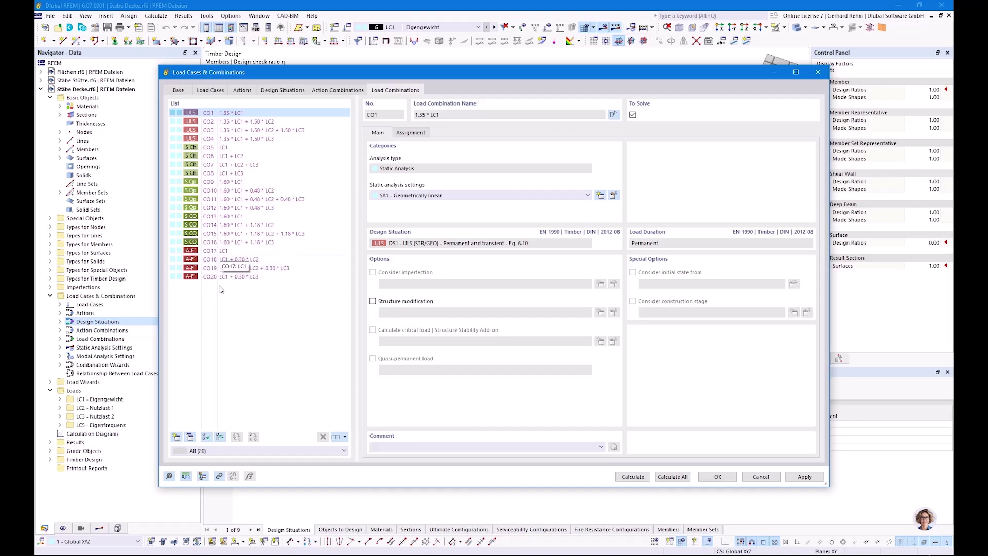
click(232, 260)
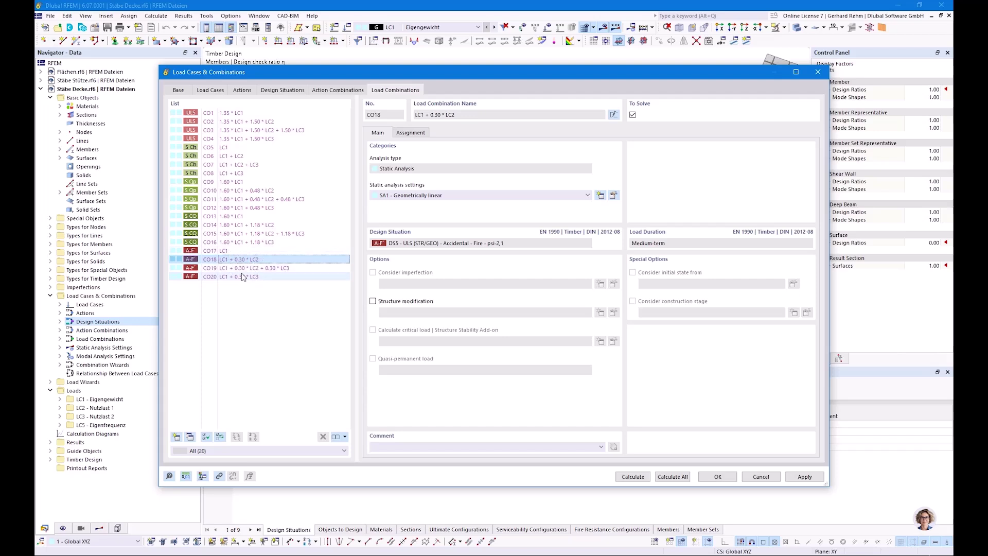
click(241, 268)
click(242, 276)
click(717, 476)
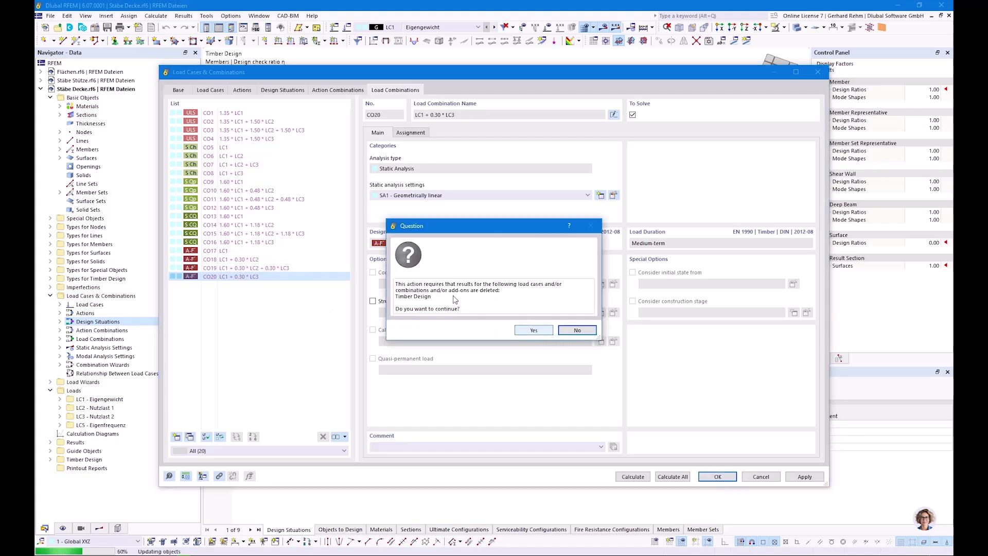
click(534, 330)
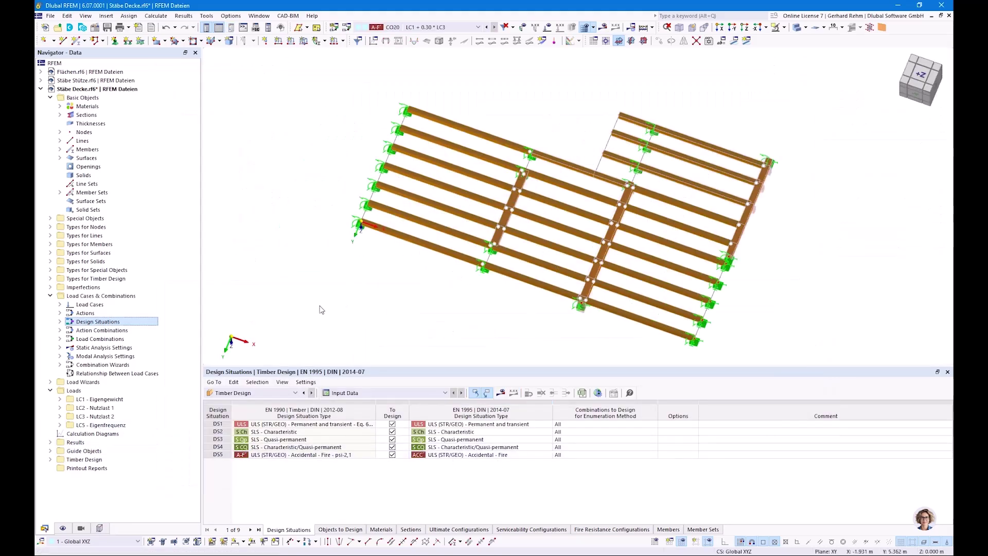
In member 21's fire resistance configuration, exclude the top side from fire exposure and set the required fire resistance time to 30 min
double_click(425, 249)
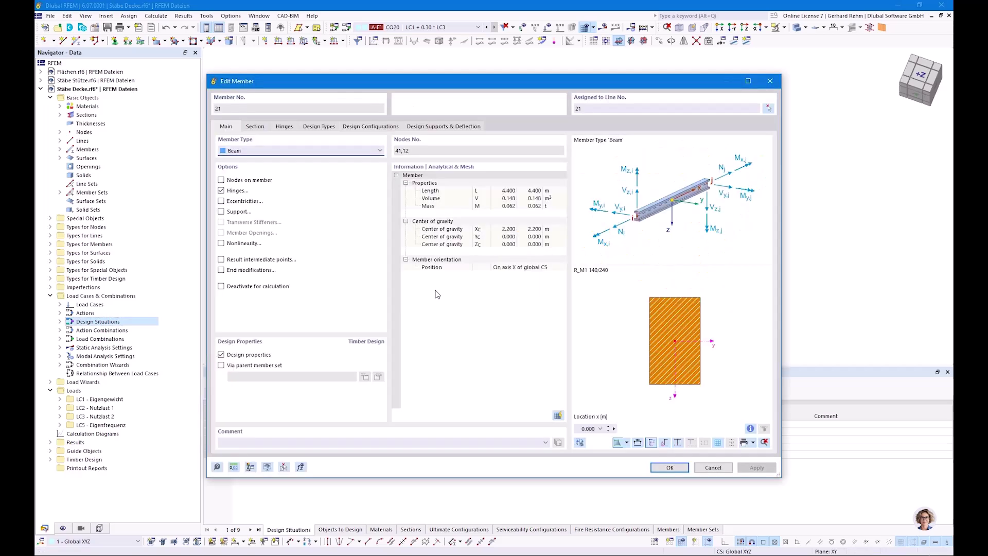
click(371, 127)
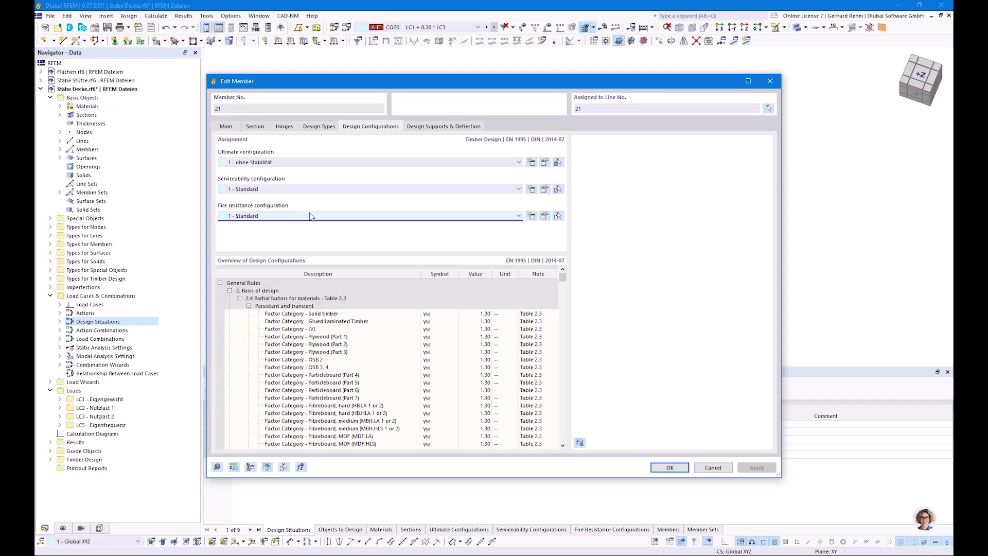
click(543, 216)
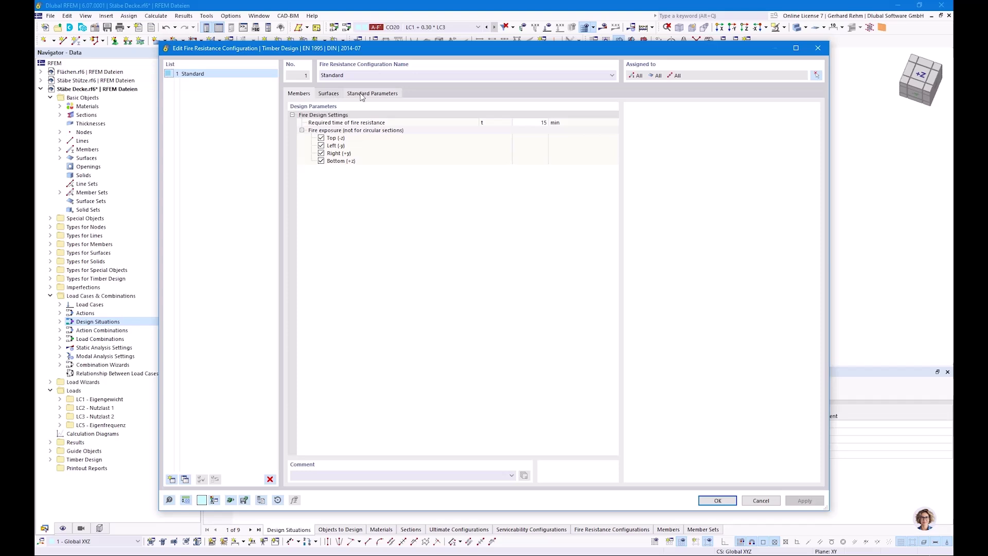
click(321, 138)
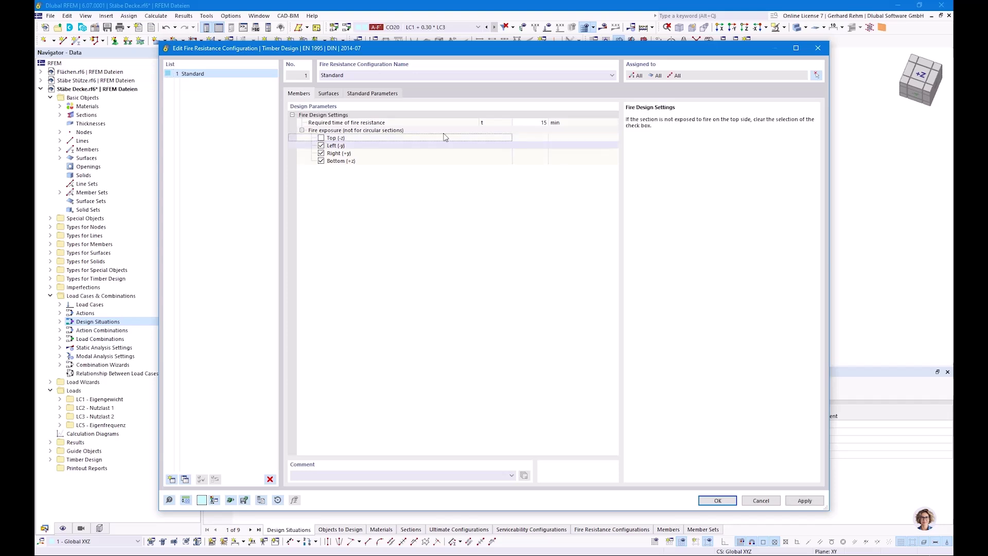
click(519, 122)
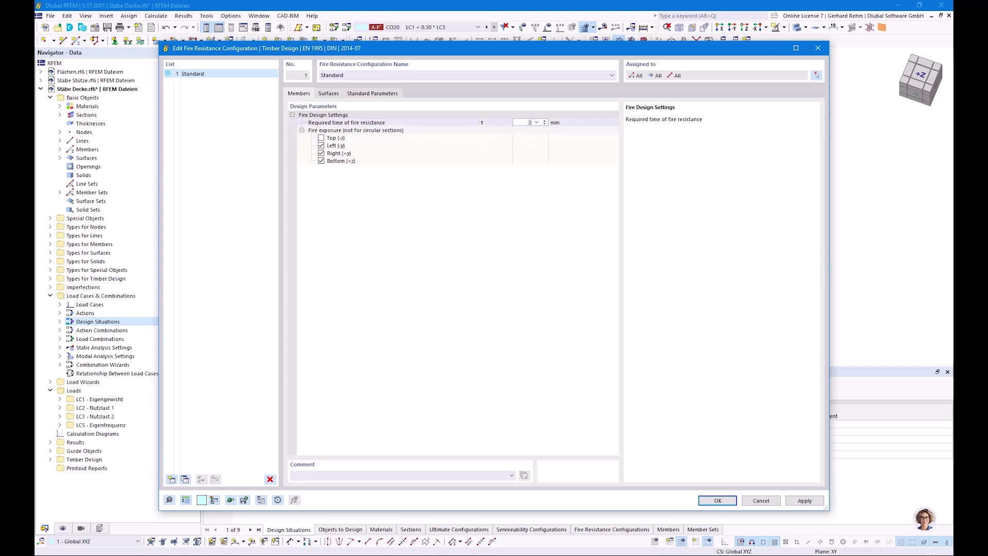
text(30)
key(Return)
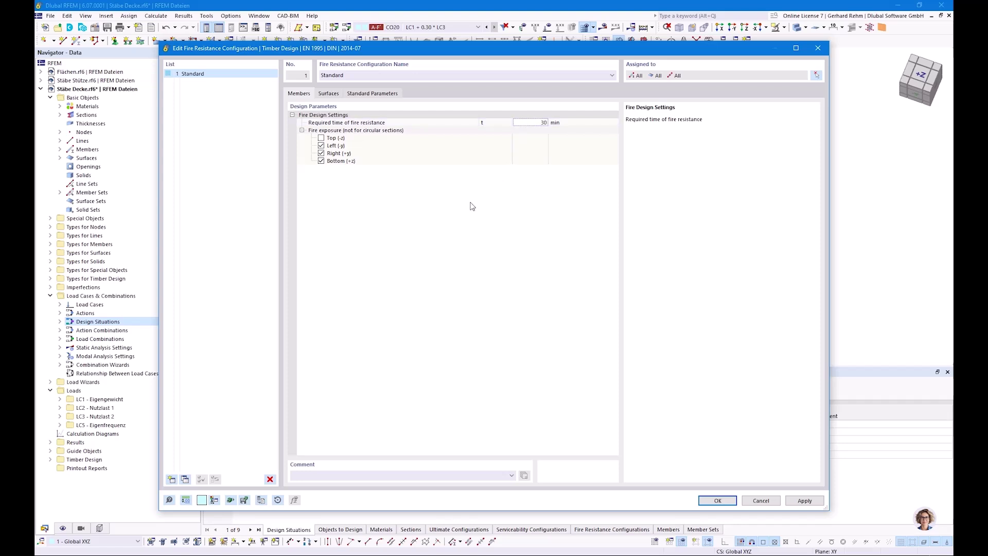
Review the standard charring parameters, then save the fire resistance configuration and the member settings
click(379, 95)
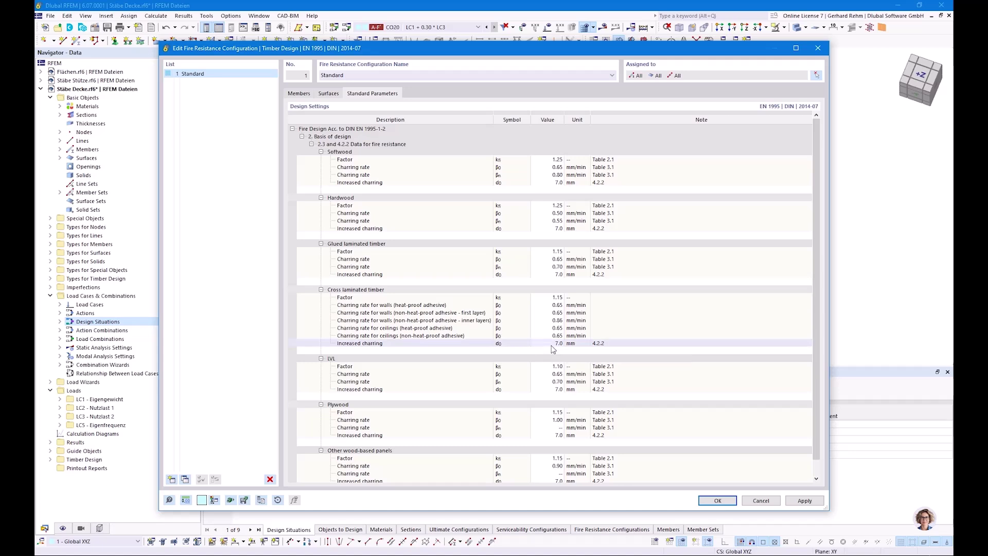
click(306, 95)
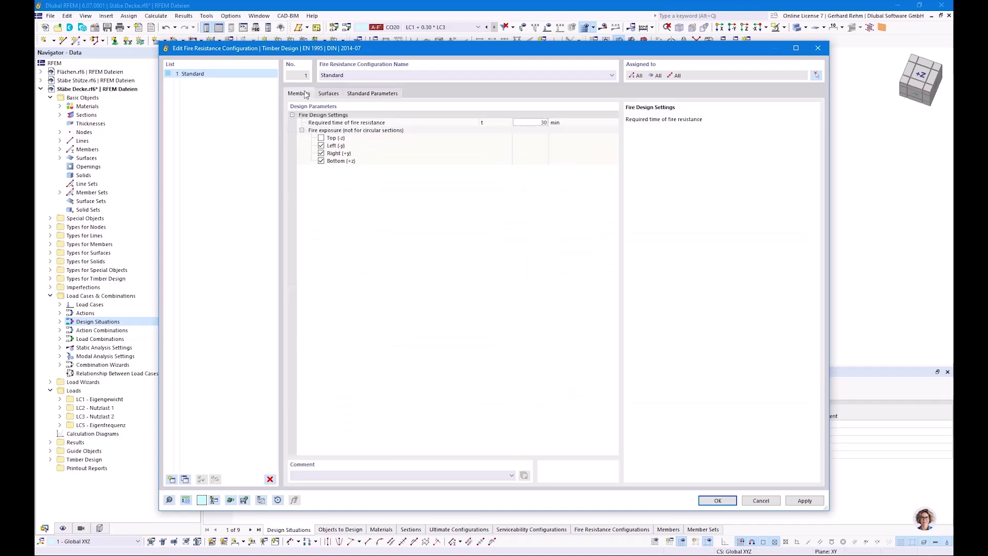
click(719, 501)
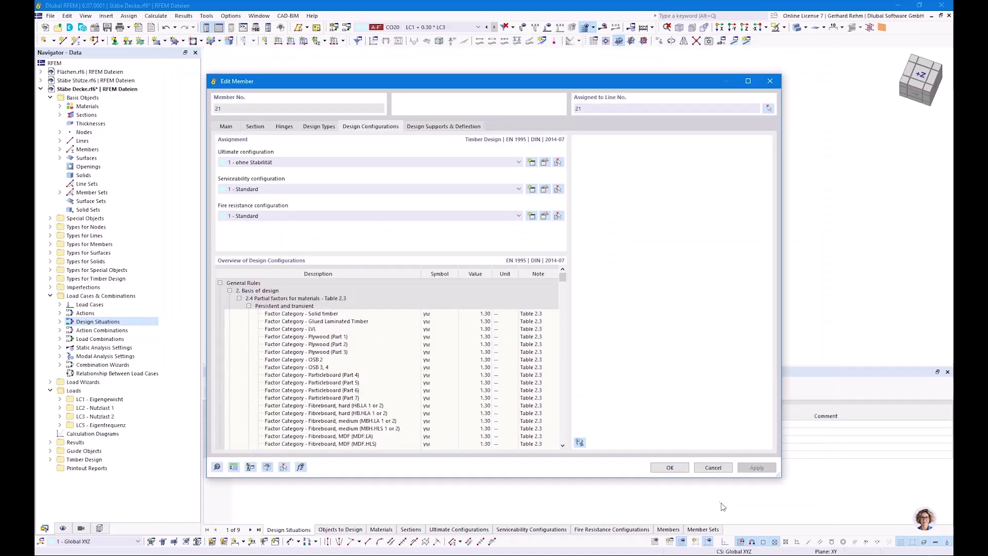
click(683, 470)
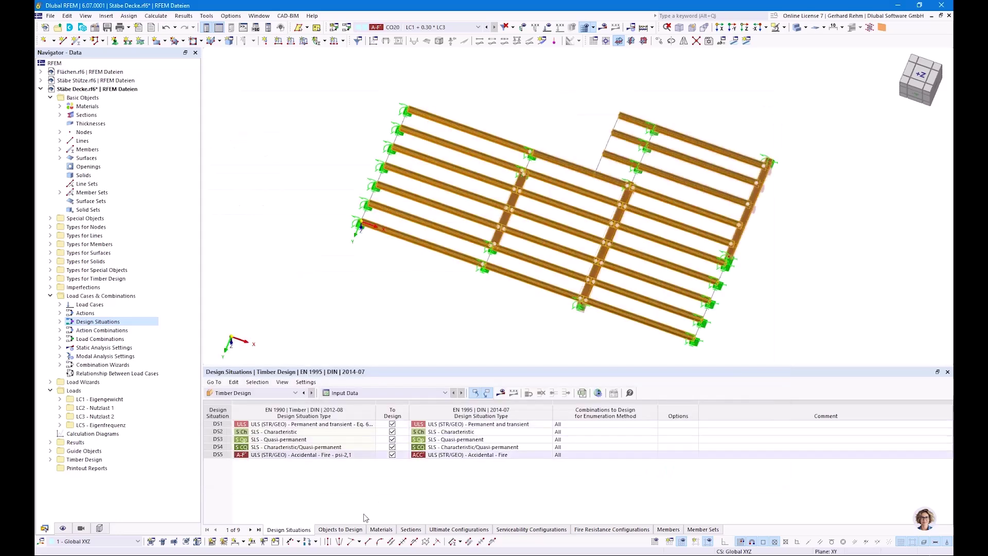
Check which members and member sets the Standard fire resistance configuration is assigned to
click(577, 533)
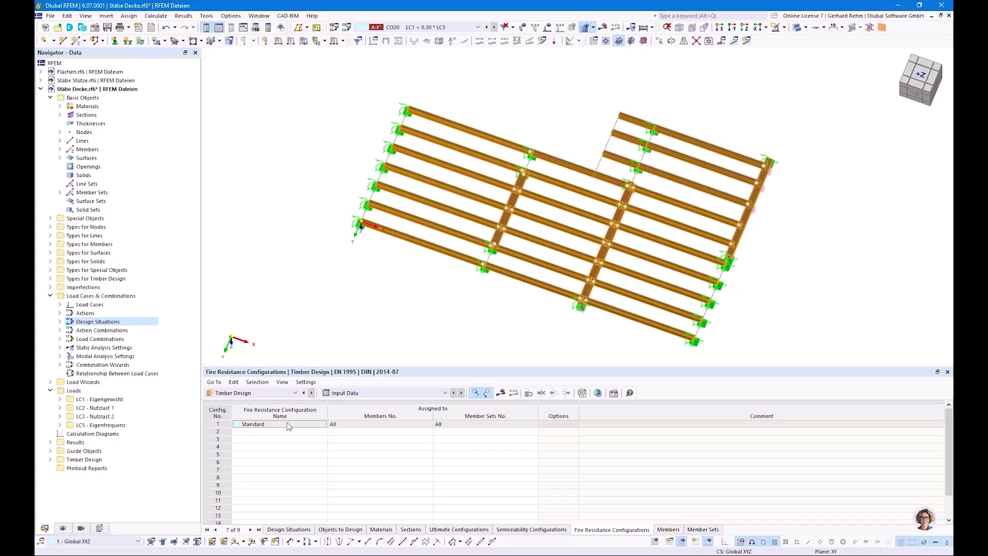
click(360, 426)
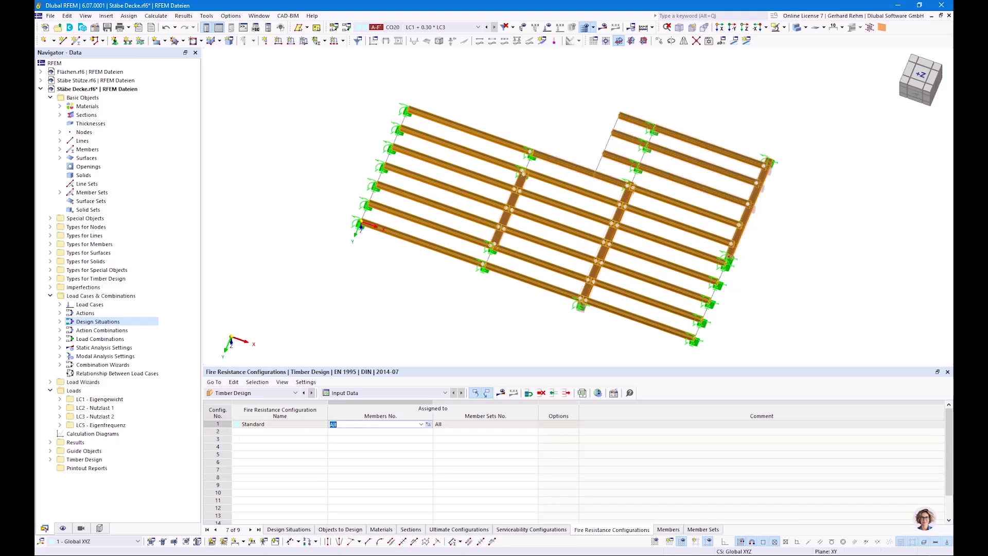
click(461, 426)
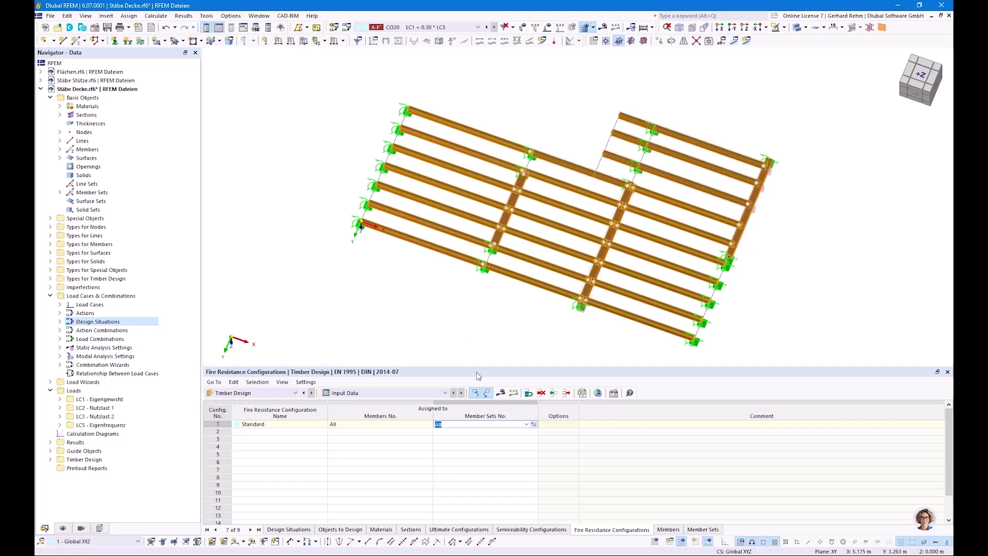
Inspect the fire resistance configuration of member 21 again and close it without changes
click(453, 294)
double_click(440, 251)
click(370, 127)
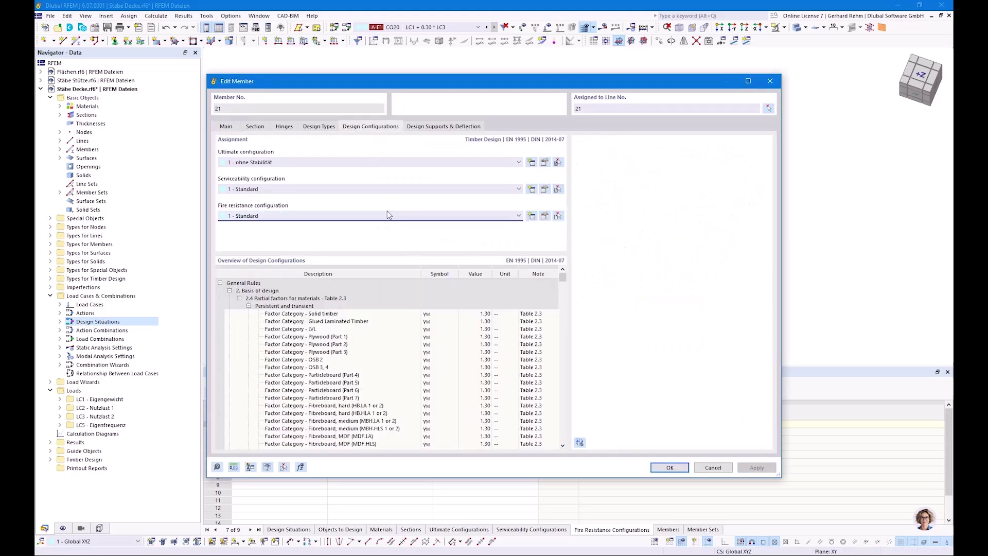
click(542, 218)
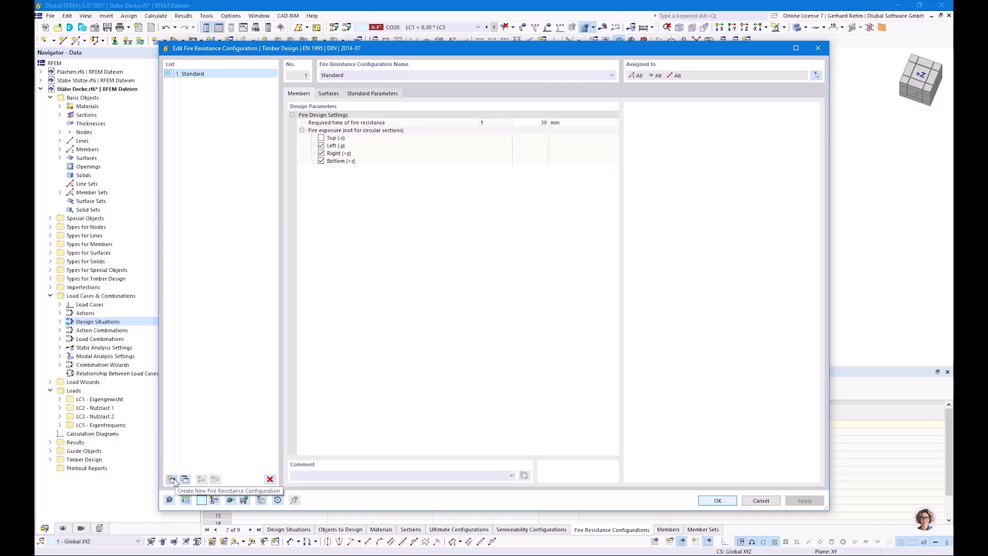
key(Escape)
key(Escape)
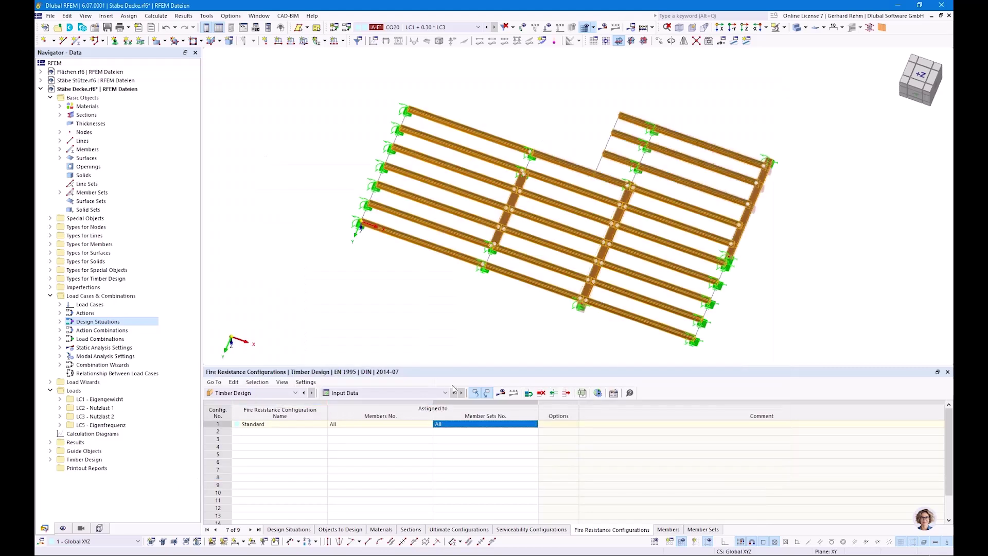
Calculate the timber design including the fire load combinations and show the design results
click(502, 394)
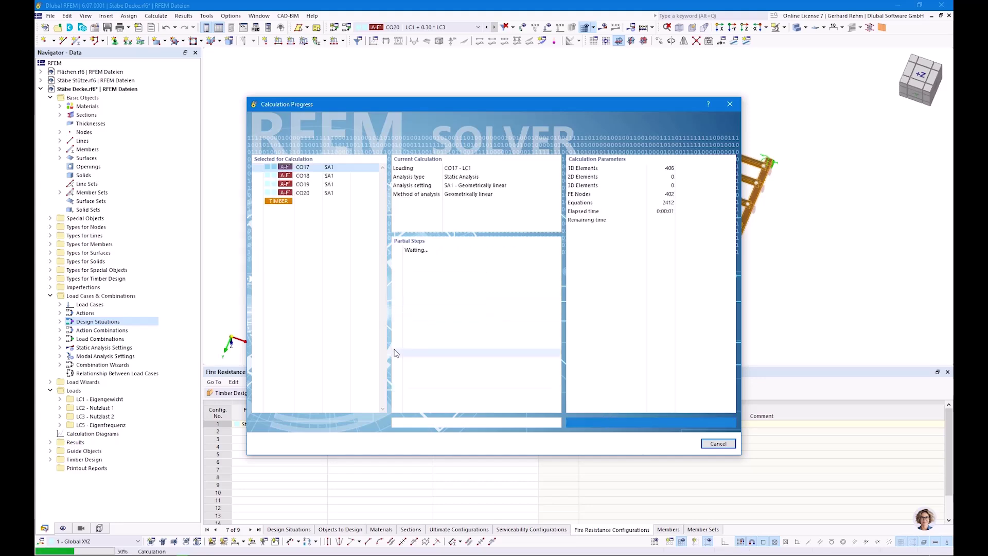
drag(377, 106, 696, 128)
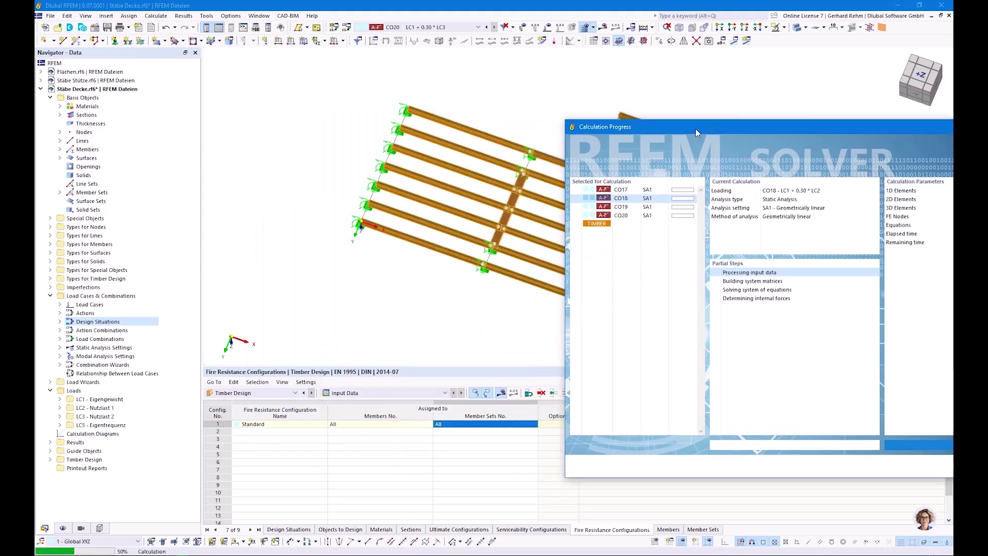
click(196, 534)
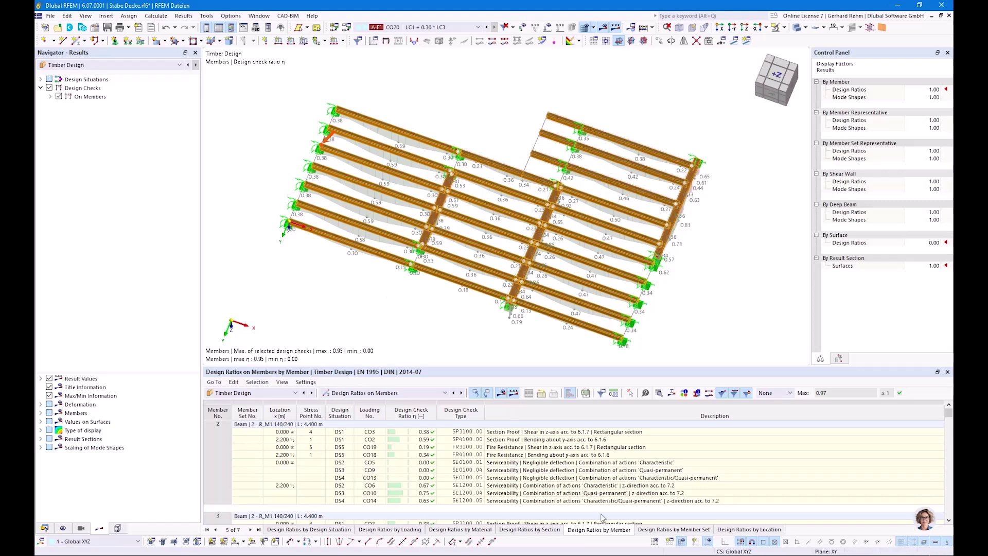
Examine member 21's design ratios and the check details for fire resistance in bending about the y-axis, enlarging the formulas
click(369, 260)
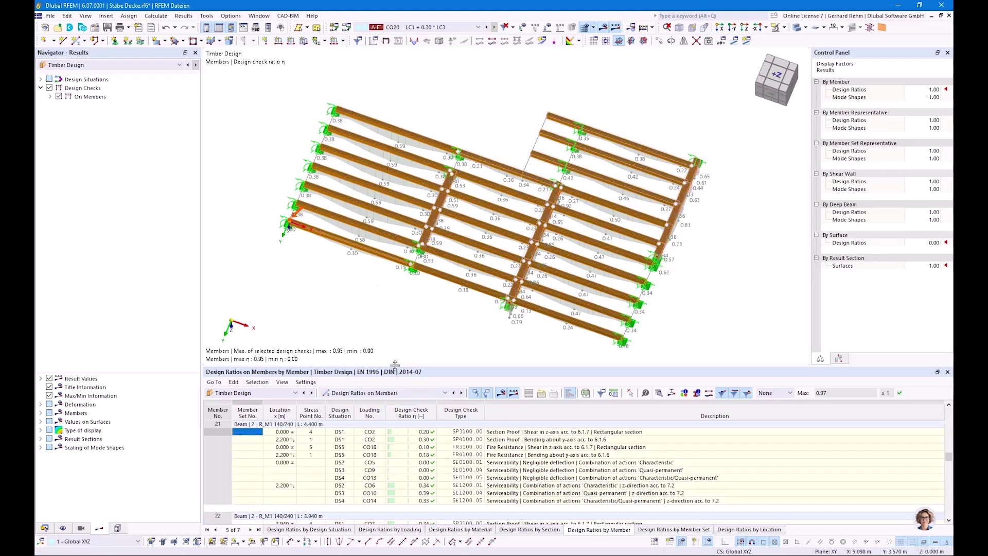
drag(394, 365, 394, 329)
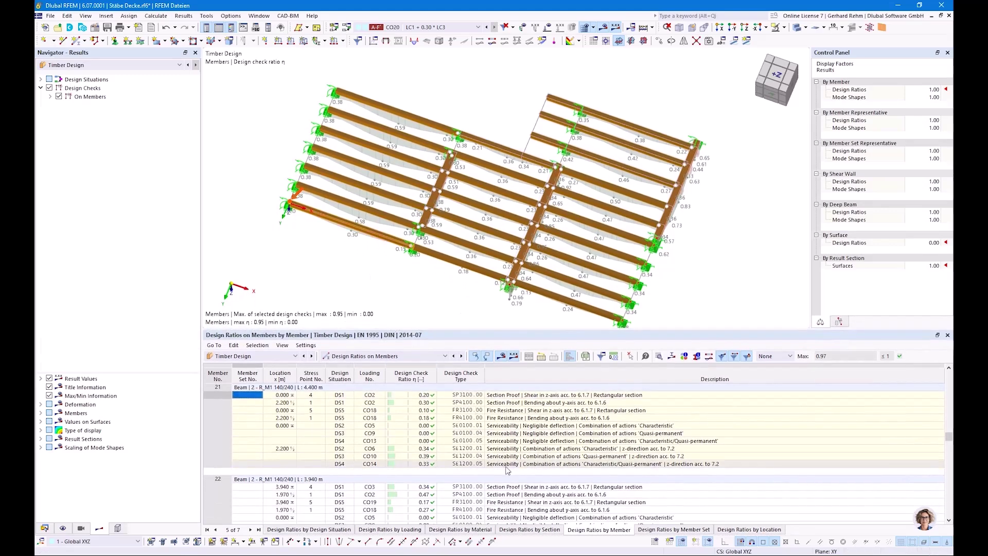
click(522, 418)
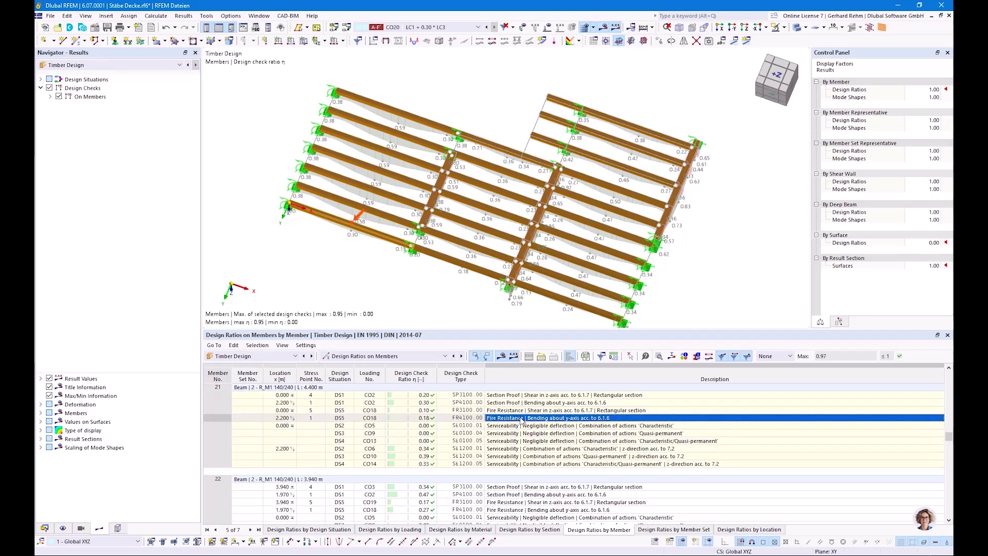
double_click(522, 418)
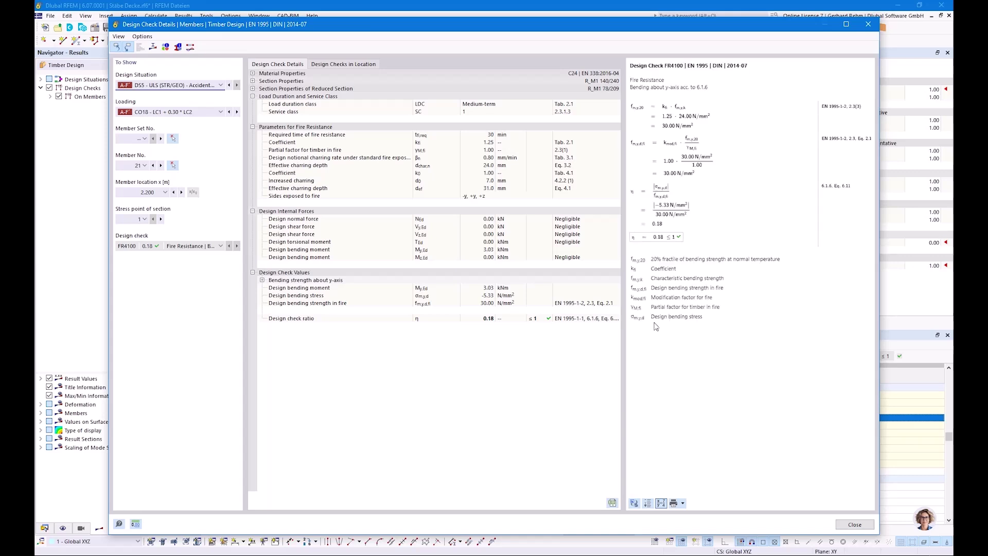
ctrl+scroll(677, 135, up, 3)
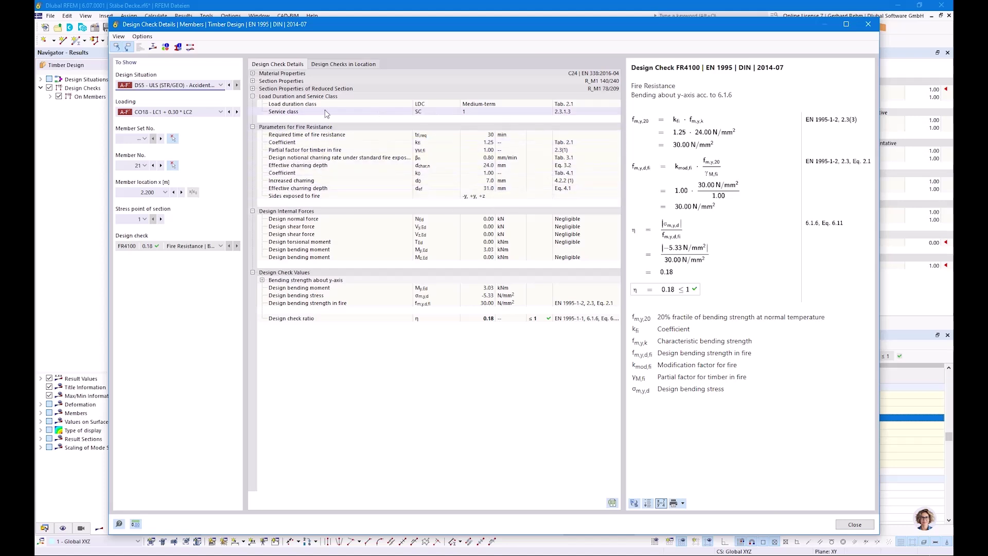
Examine the fire parameters of member 21's bending check: required time, notional charring rate, increased charring and effective charring depth
click(486, 136)
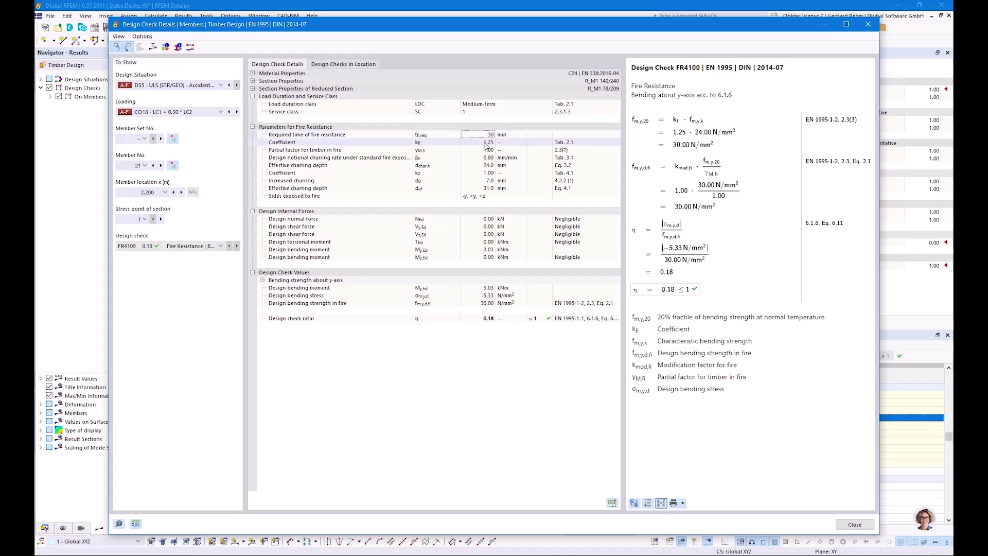
click(480, 158)
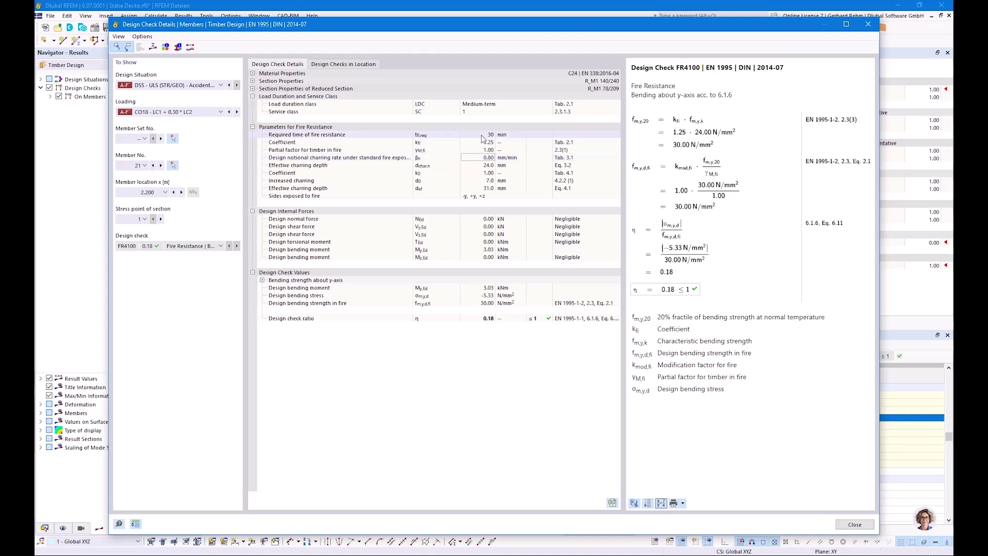
click(482, 181)
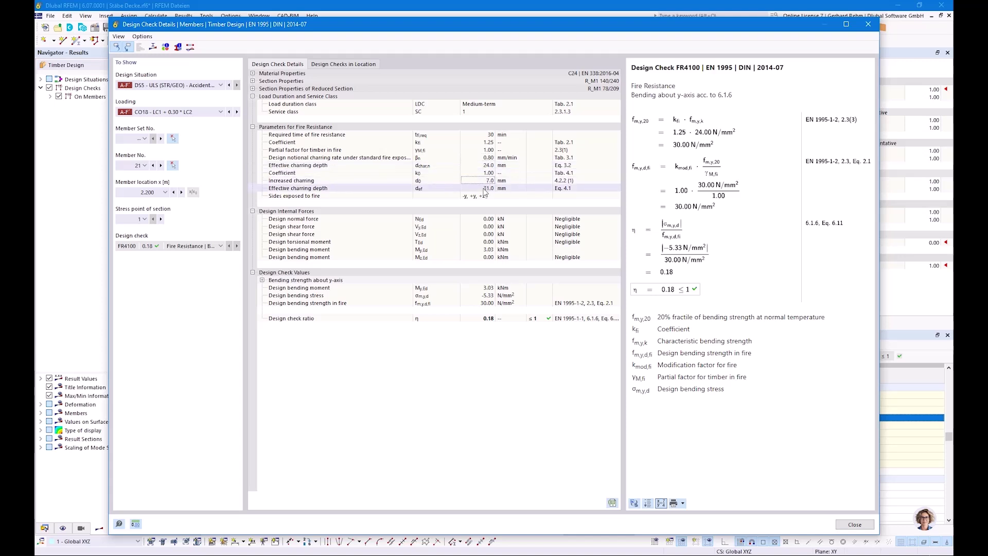
click(482, 189)
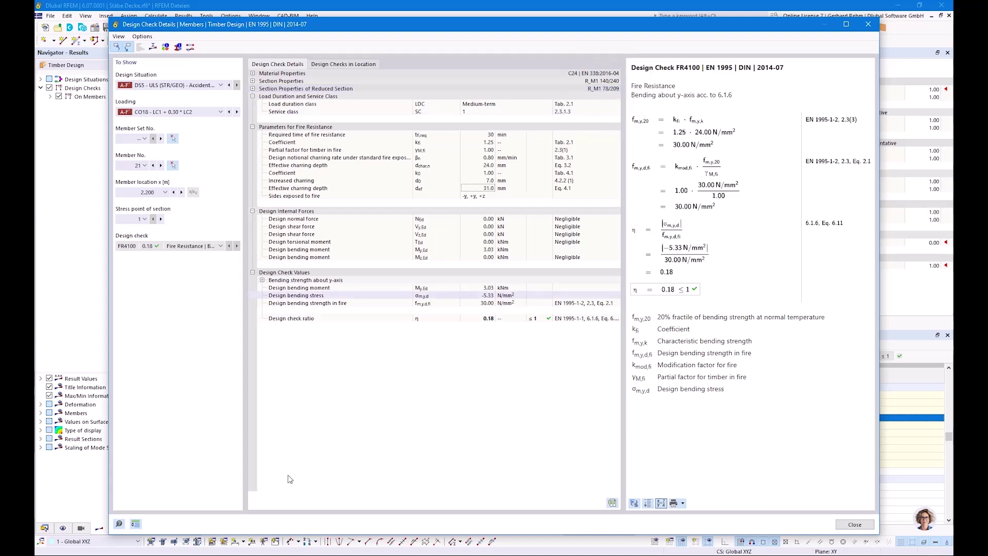
Compare the charring values with the ceiling beam hand calculation on the slide, and close the design check details
mouse_move(165, 554)
click(238, 525)
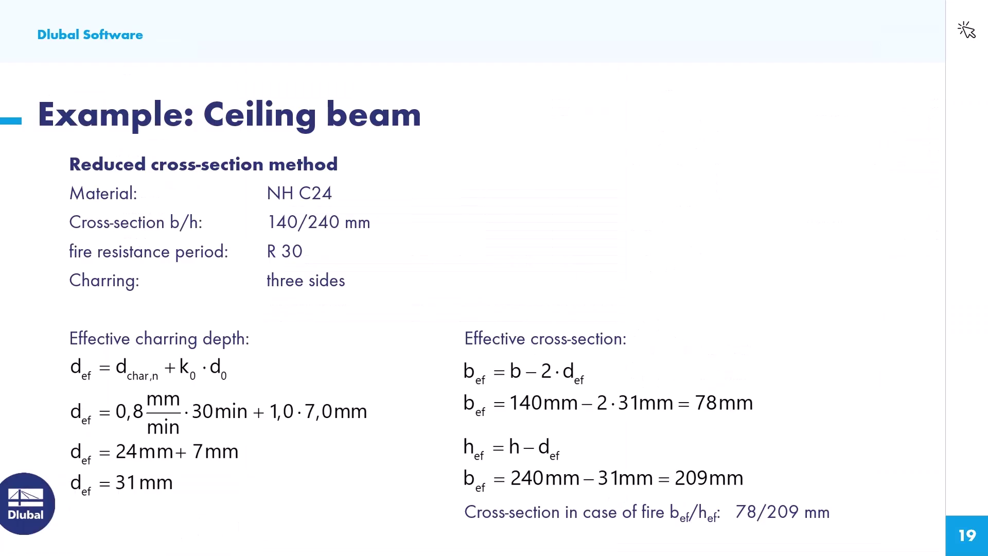
key(alt+Tab)
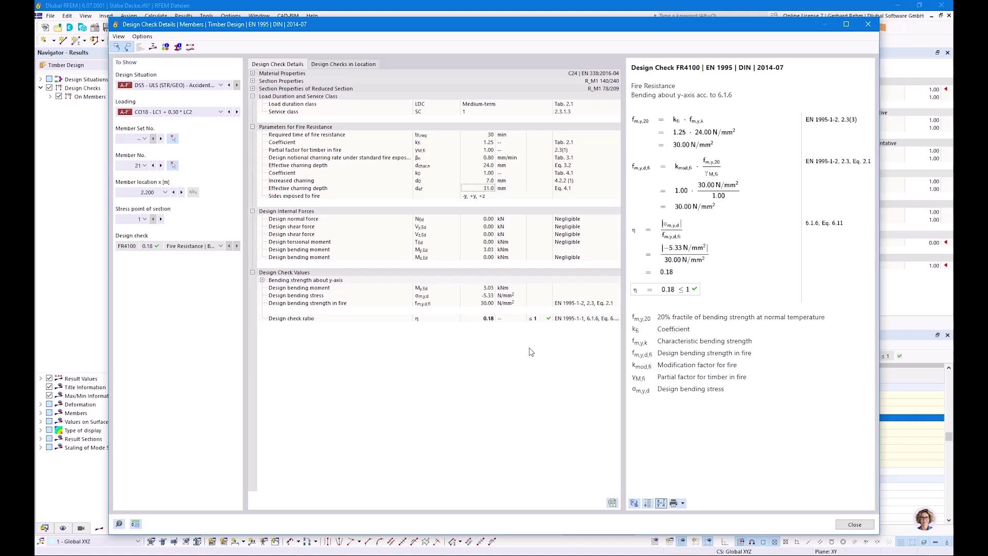
click(854, 524)
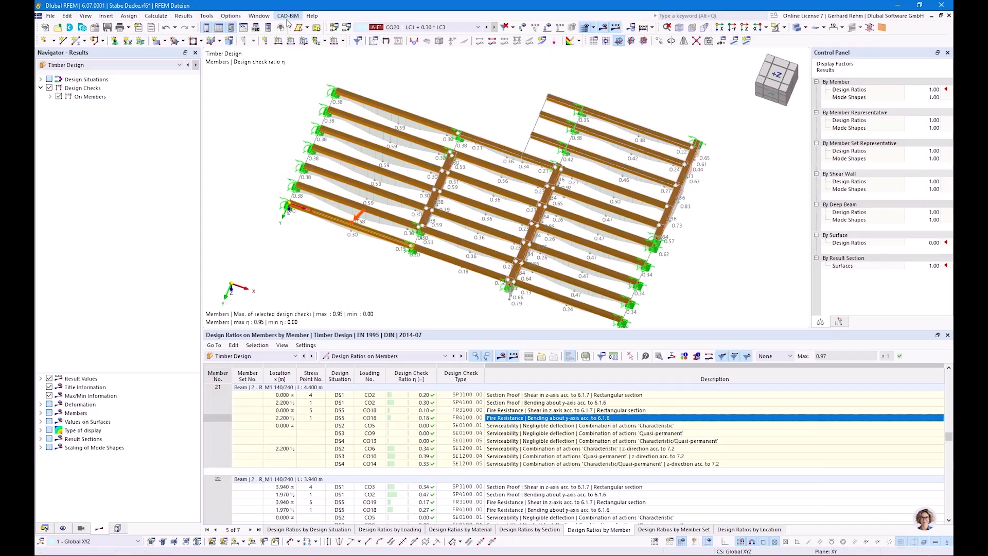
Switch to the Flächen.rf6 model and reduce the table area's height to enlarge the model view
click(259, 16)
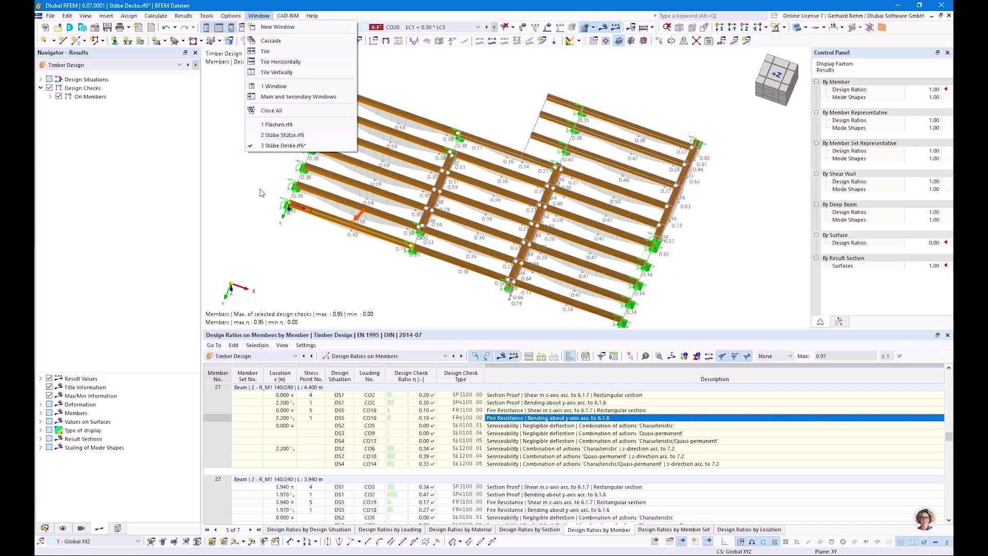
click(300, 125)
ctrl+middle_drag(396, 196, 513, 235)
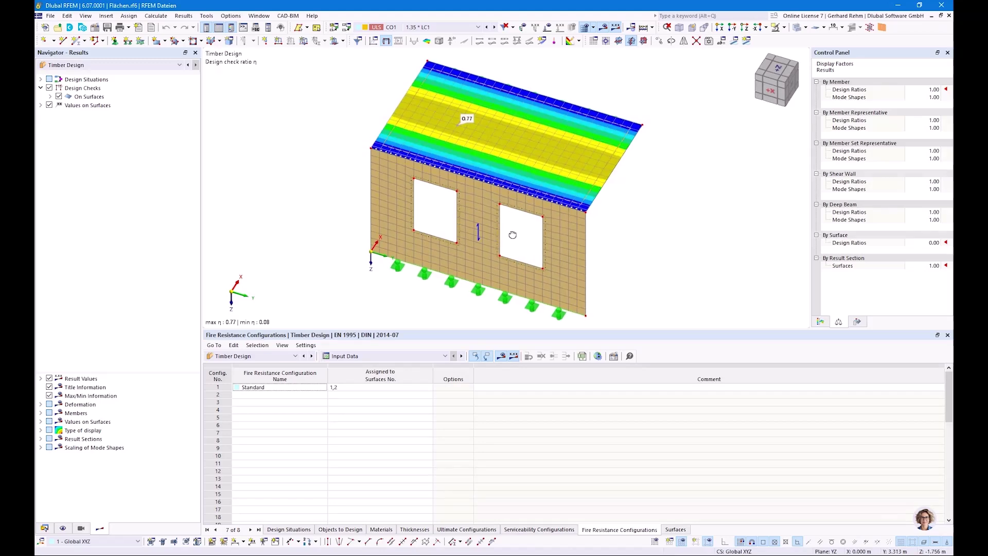
right_click(513, 234)
click(548, 267)
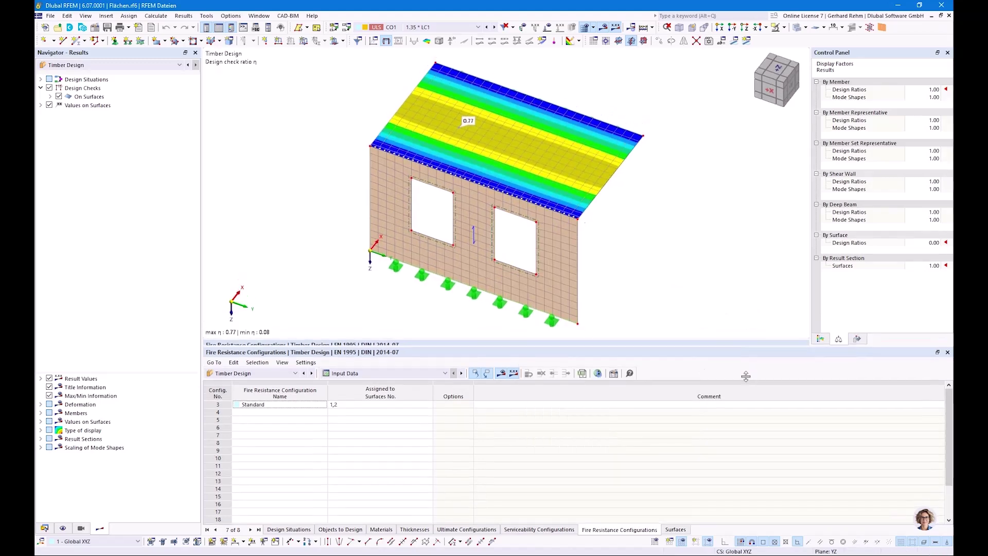
drag(746, 377, 734, 397)
Examine the wall and ceiling surfaces with their design ratios from the side and in perspective
ctrl+middle_drag(576, 229, 549, 201)
right_click(549, 199)
click(612, 119)
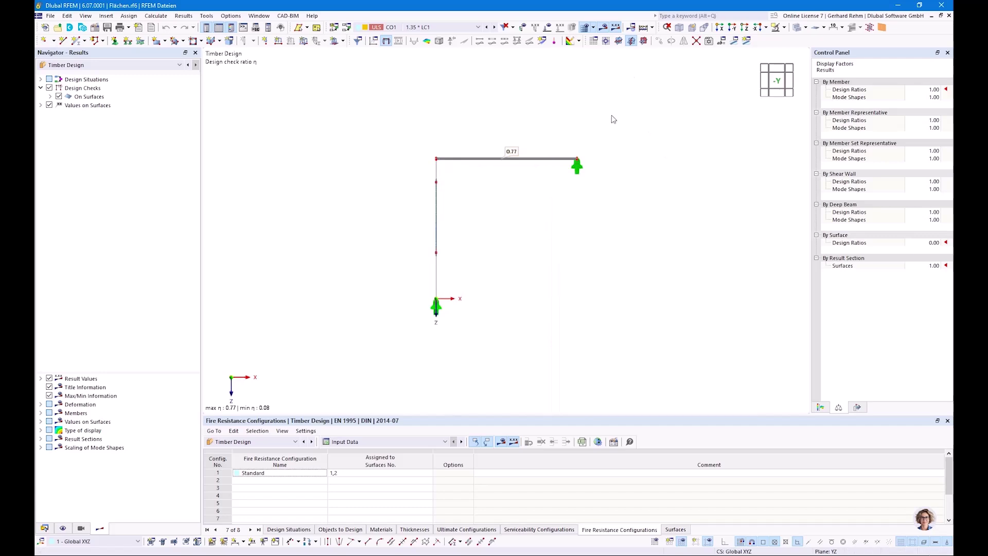
ctrl+middle_drag(569, 187, 505, 248)
right_click(509, 249)
click(554, 207)
ctrl+middle_drag(452, 328, 649, 340)
right_click(650, 339)
click(563, 258)
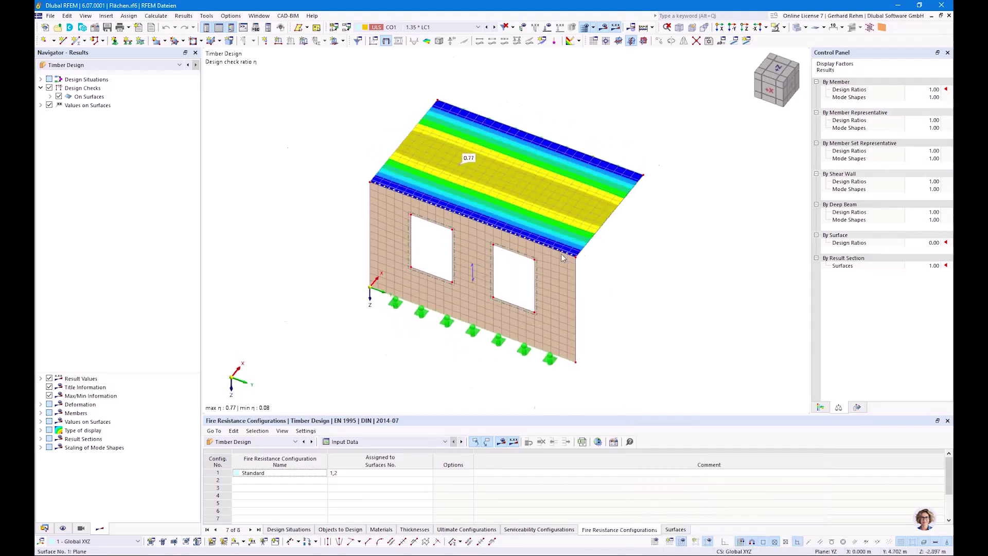
scroll(562, 257, up, 3)
scroll(663, 264, down, 3)
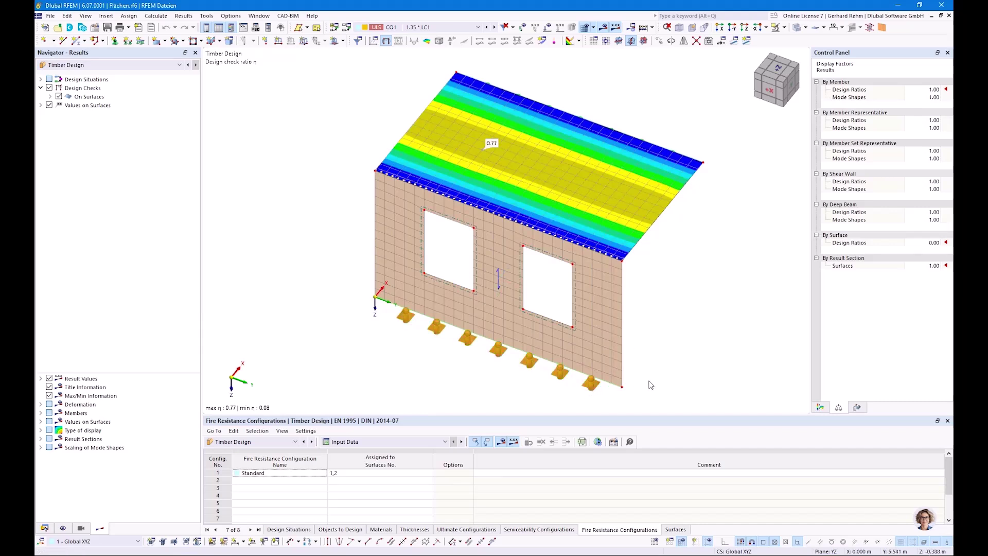
ctrl+middle_drag(734, 281, 701, 283)
right_click(702, 283)
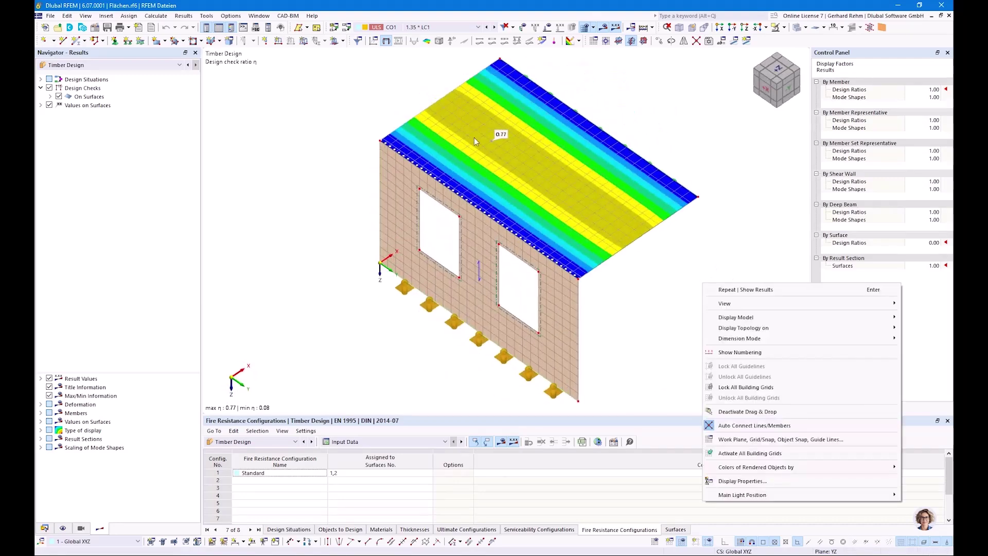
Inspect the uniform GL24h thickness and its orthotropic linear elastic material parameters, and close both without changes
click(44, 529)
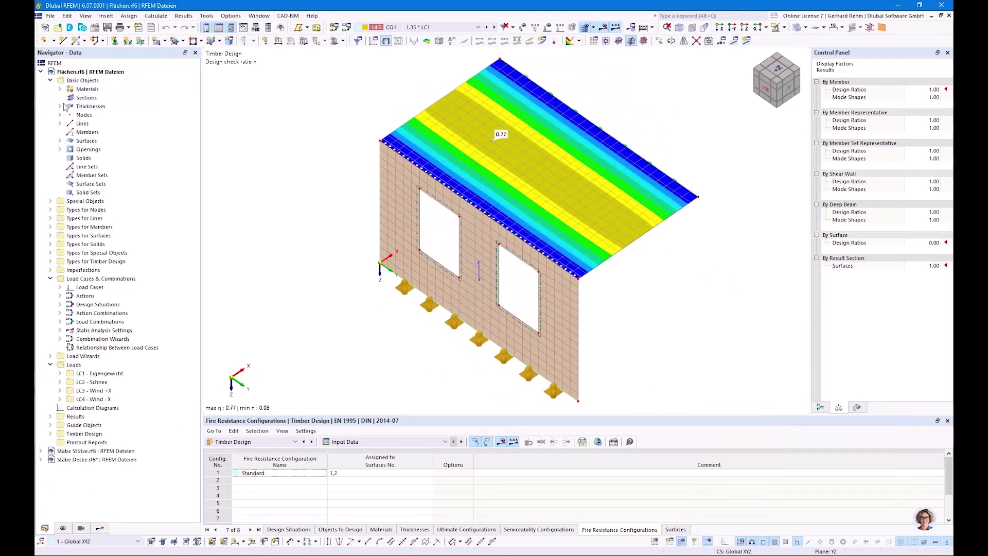
click(61, 106)
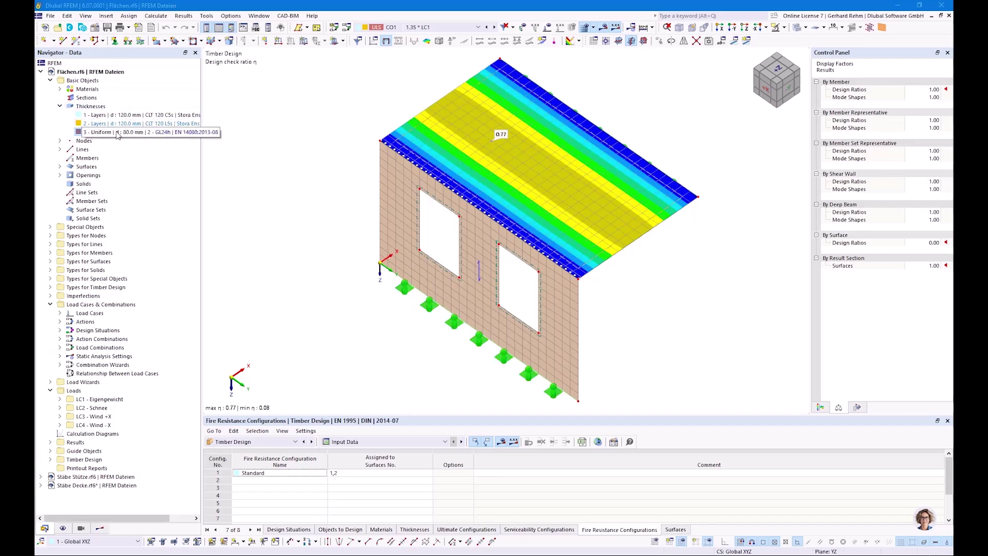
double_click(139, 132)
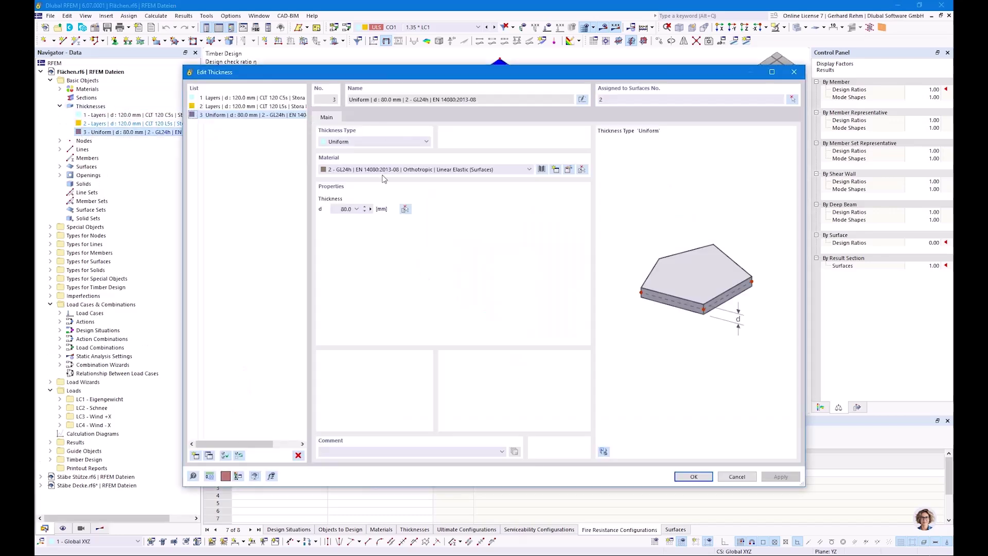
drag(384, 77, 442, 246)
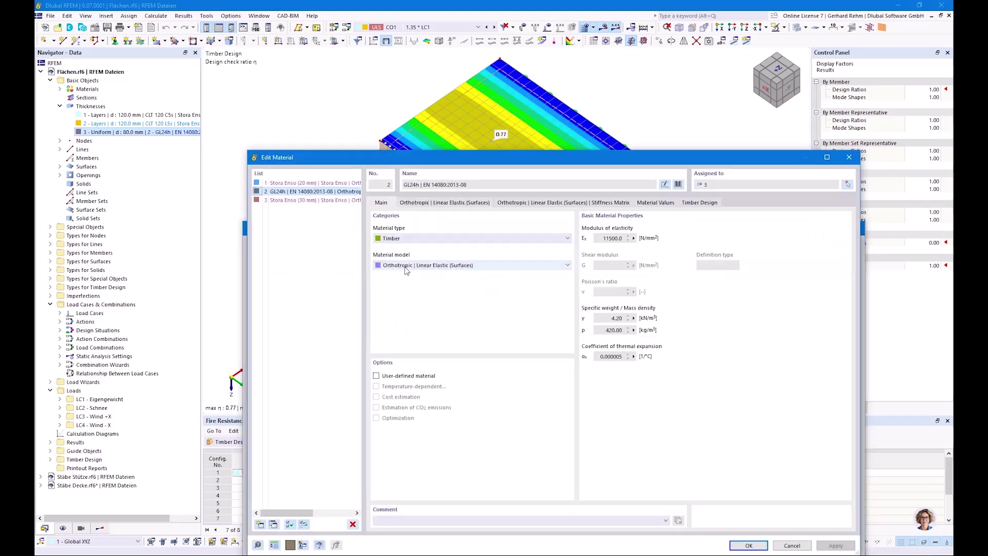
click(425, 205)
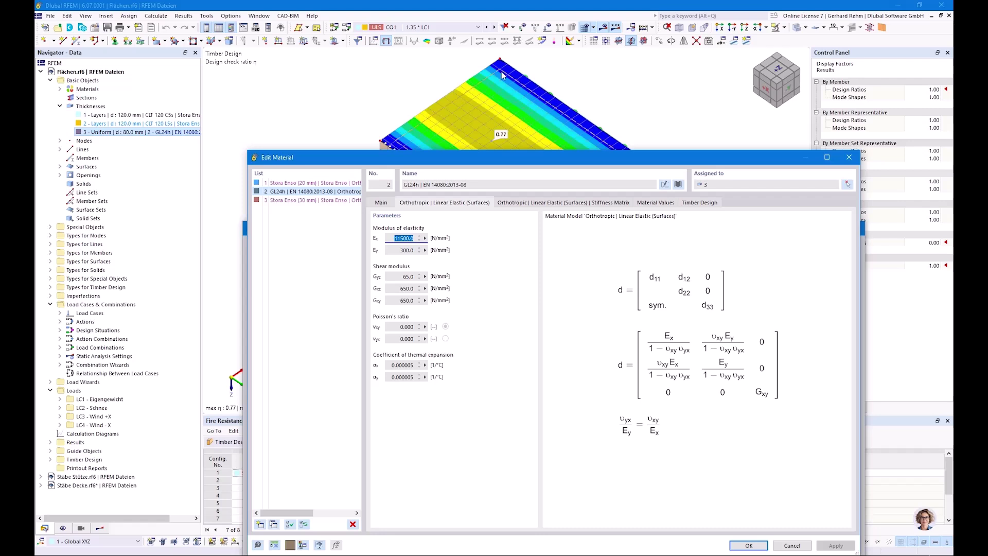
click(381, 202)
click(849, 157)
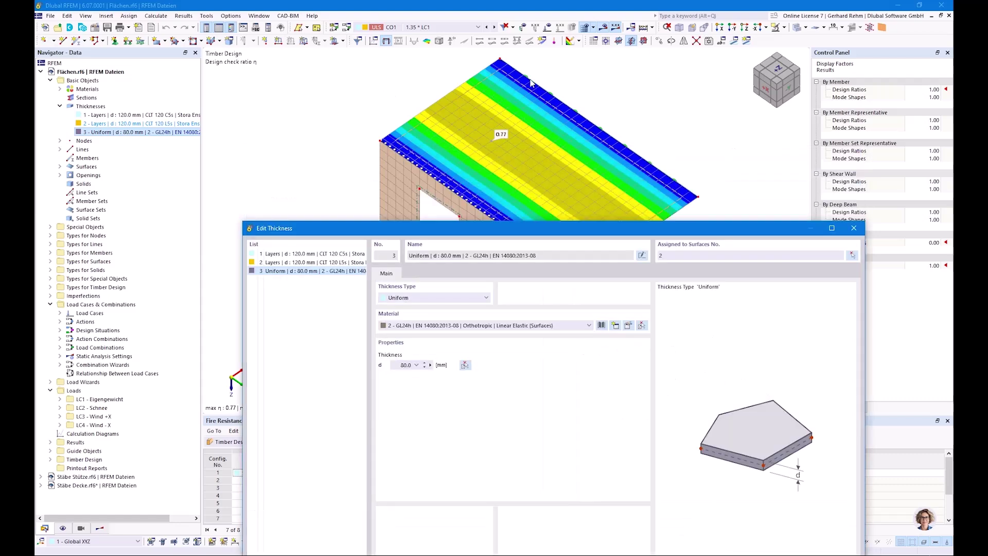
click(852, 227)
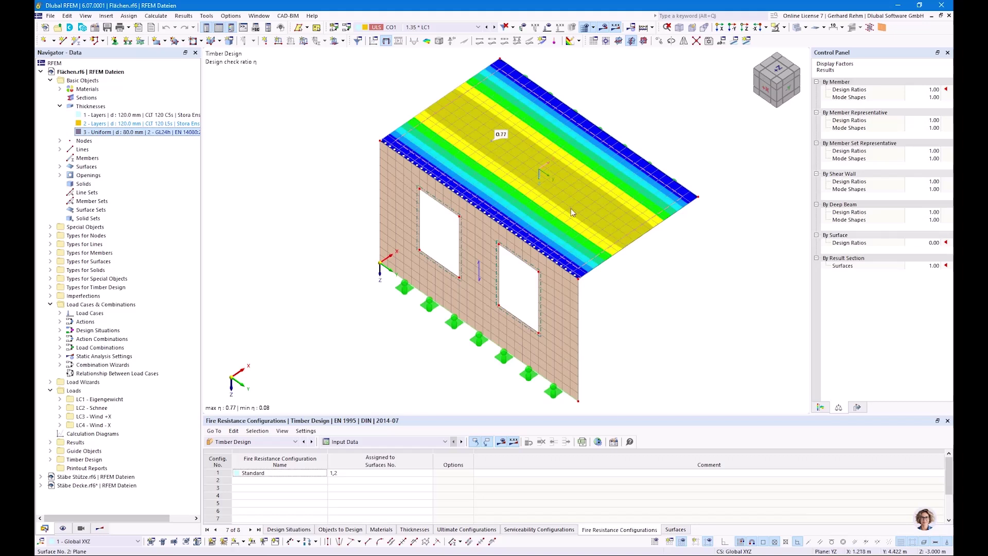
Open the Standard fire resistance configuration assigned to ceiling surface 2 and show its settings for surfaces
mouse_move(628, 228)
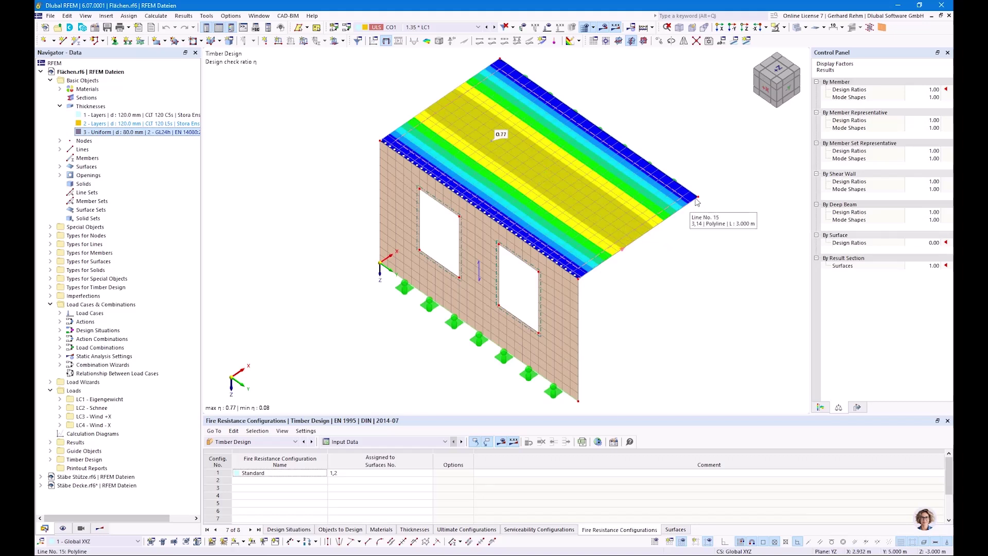
mouse_move(549, 223)
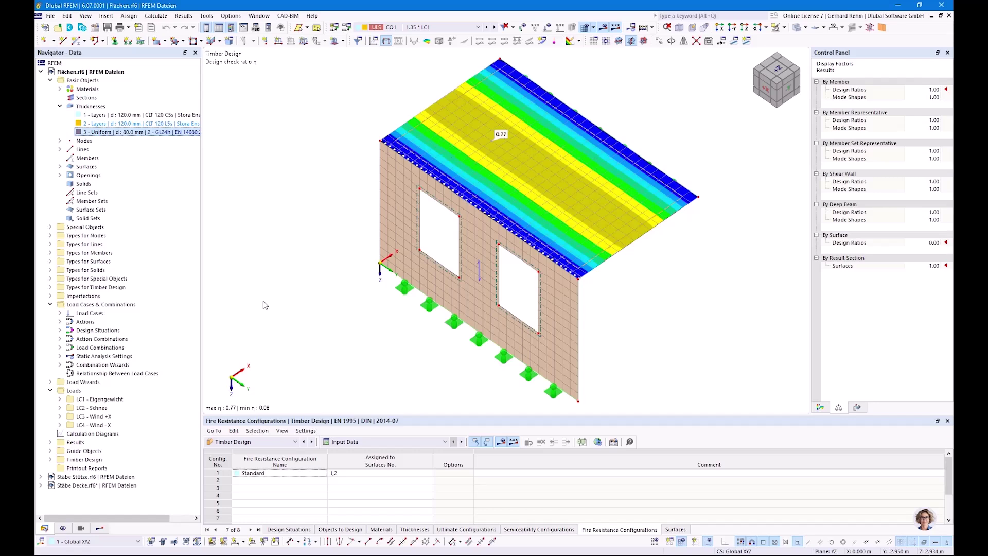
double_click(483, 158)
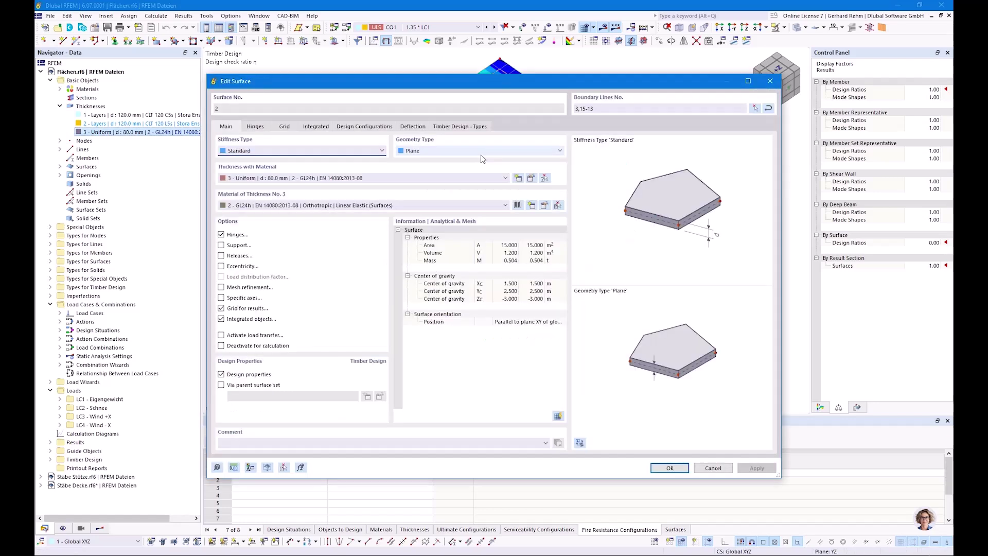
click(363, 127)
click(544, 217)
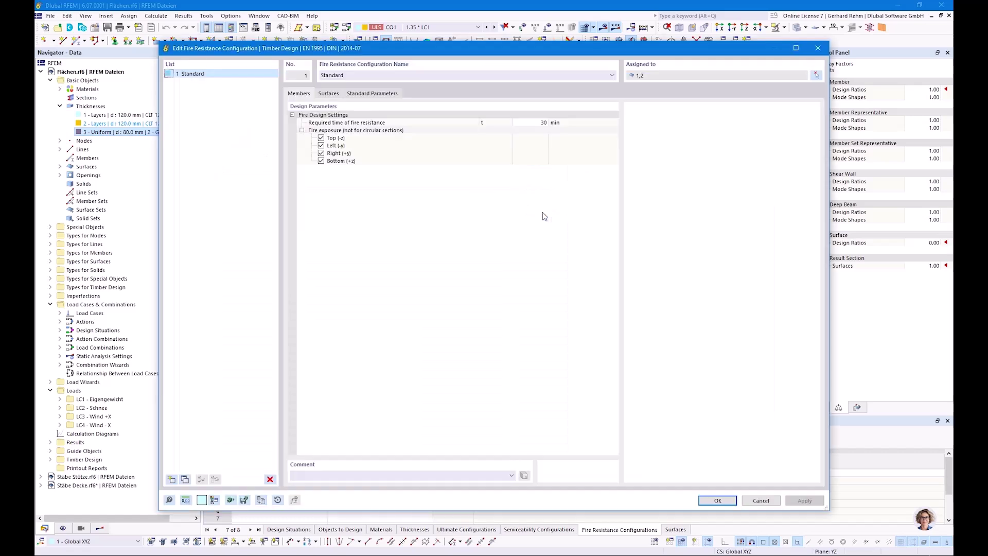
click(328, 93)
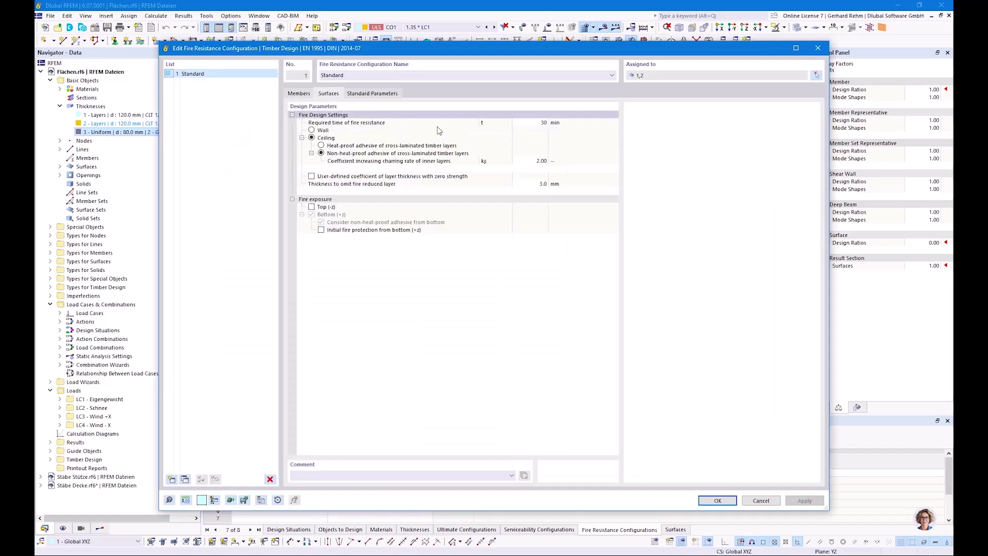
Set the surfaces' required time of fire resistance to 90 min, accept deleting the Timber Design results, and confirm the surface edit
click(515, 124)
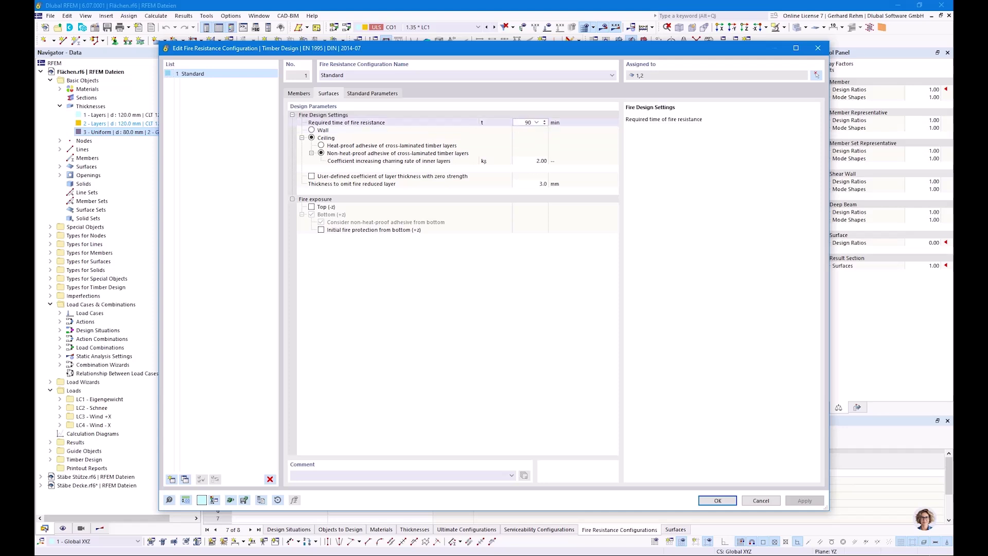
click(475, 280)
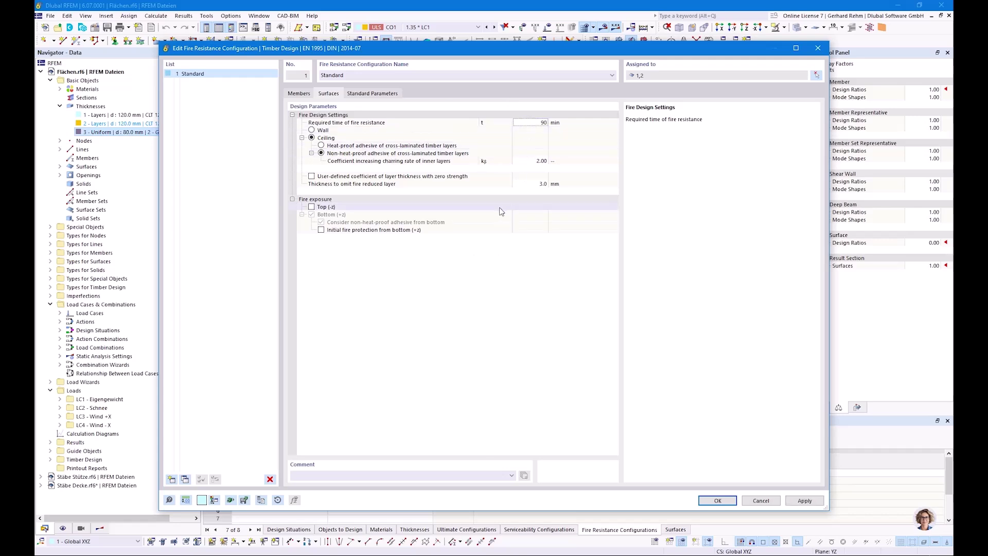
drag(346, 49, 443, 120)
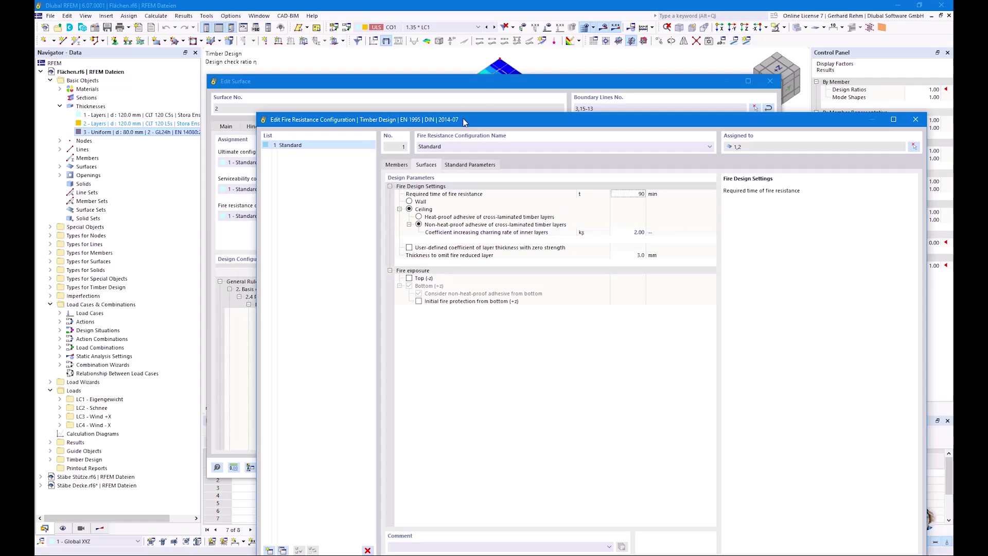
drag(464, 122, 402, 37)
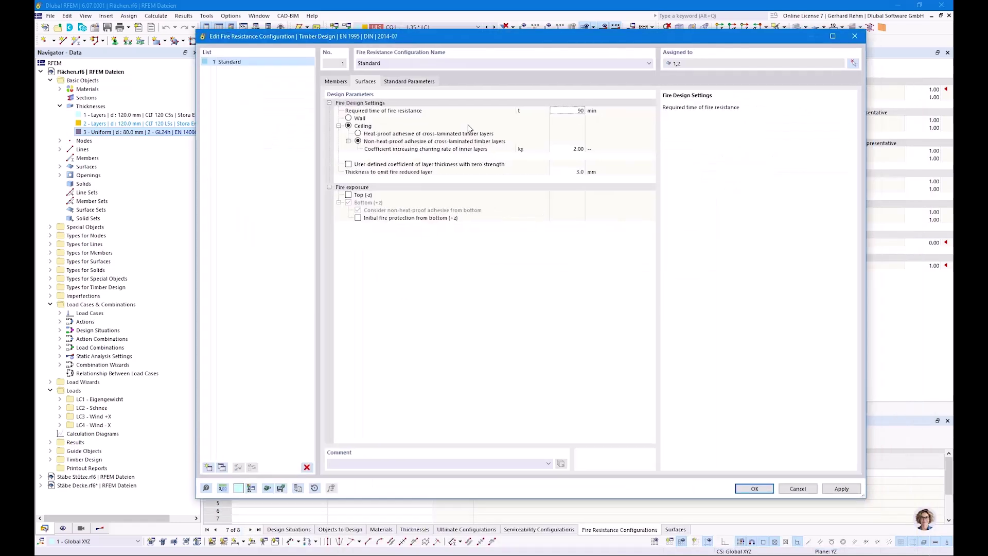
click(741, 489)
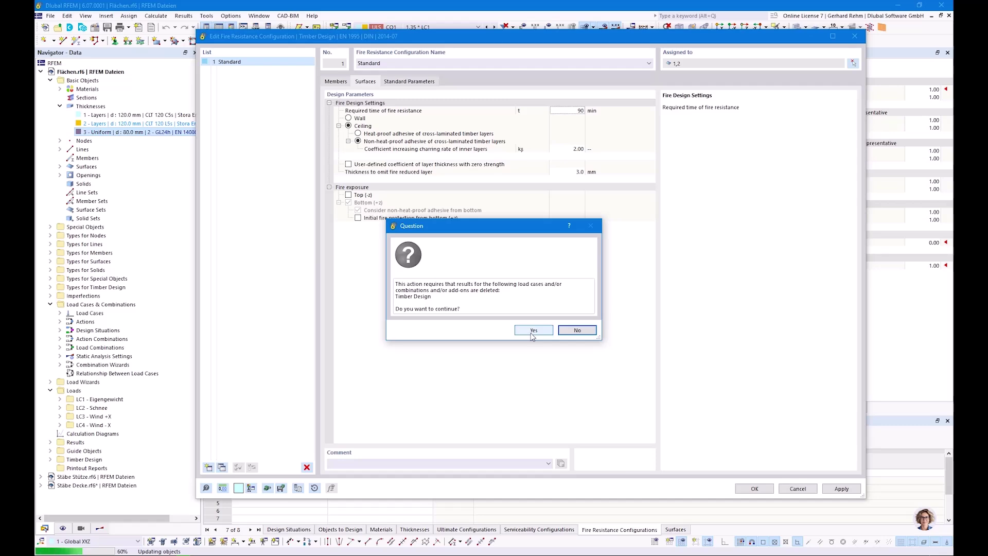
click(534, 332)
click(668, 468)
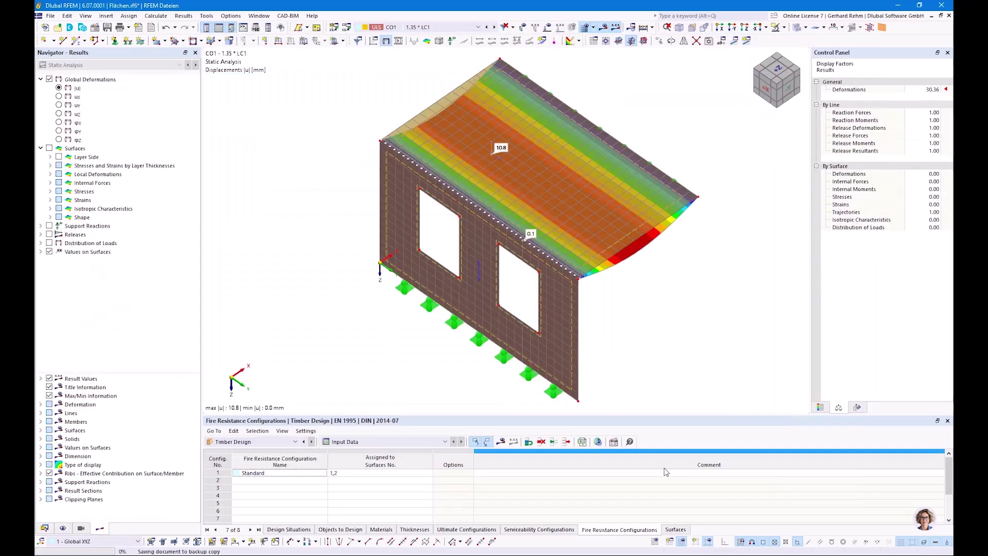
Try adding a design situation of type ULS (STR/GEO) - Accidental - Fire - psi-1,1 to the Flächen.rf6 model
click(273, 441)
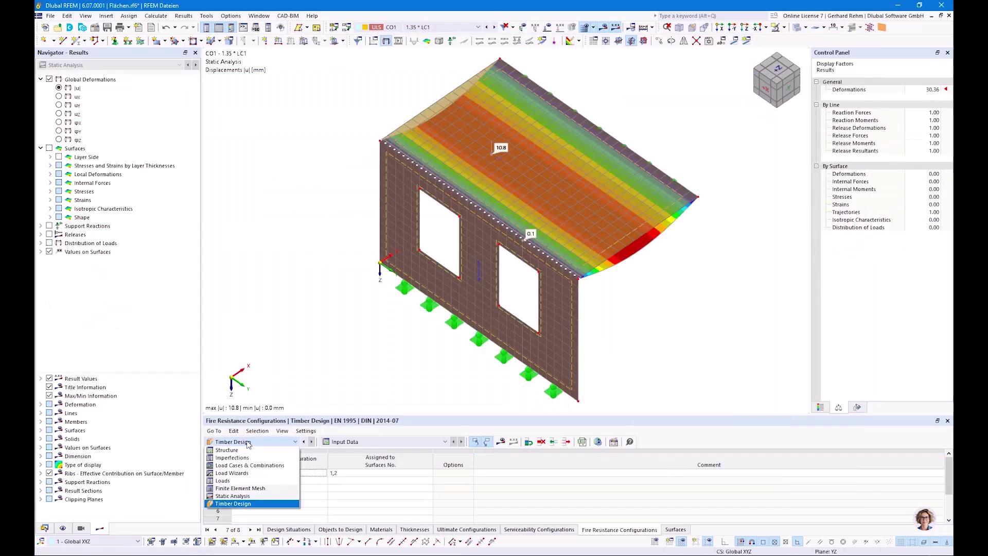
click(272, 504)
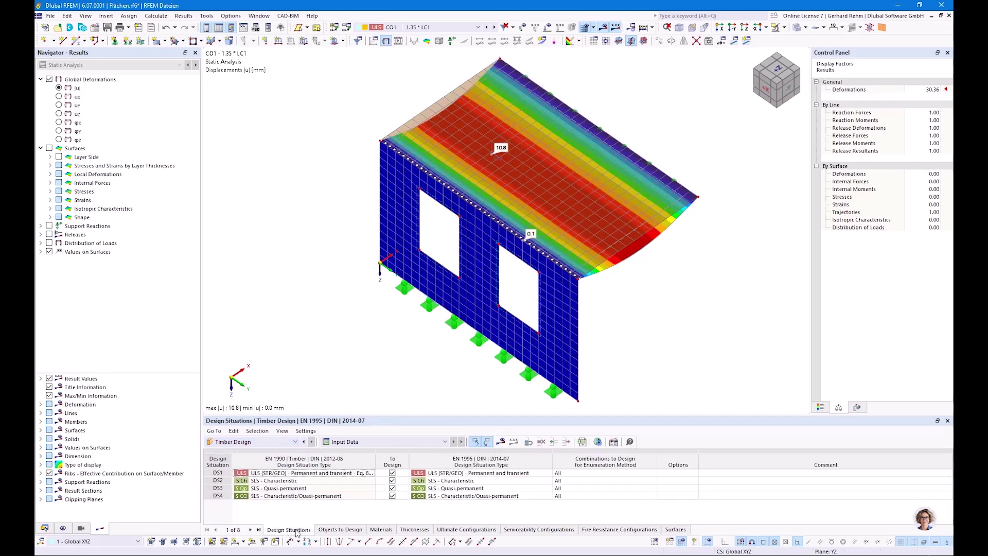
click(44, 529)
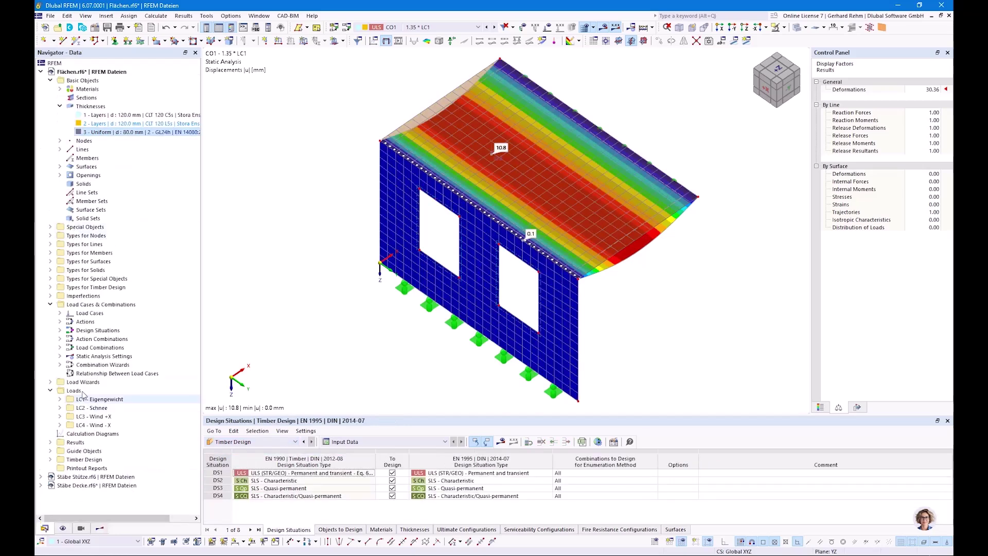
right_click(96, 331)
click(99, 340)
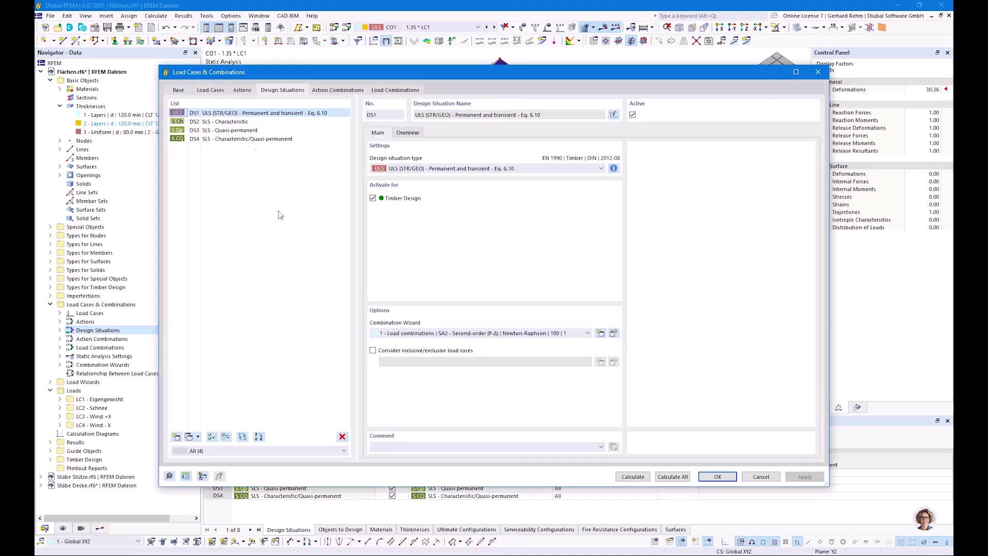
click(176, 437)
click(418, 169)
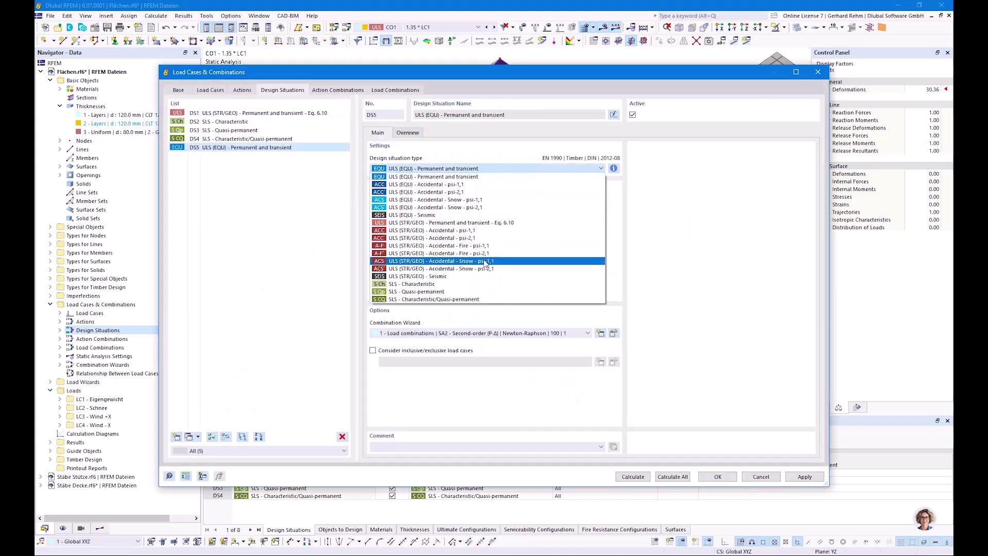
click(463, 246)
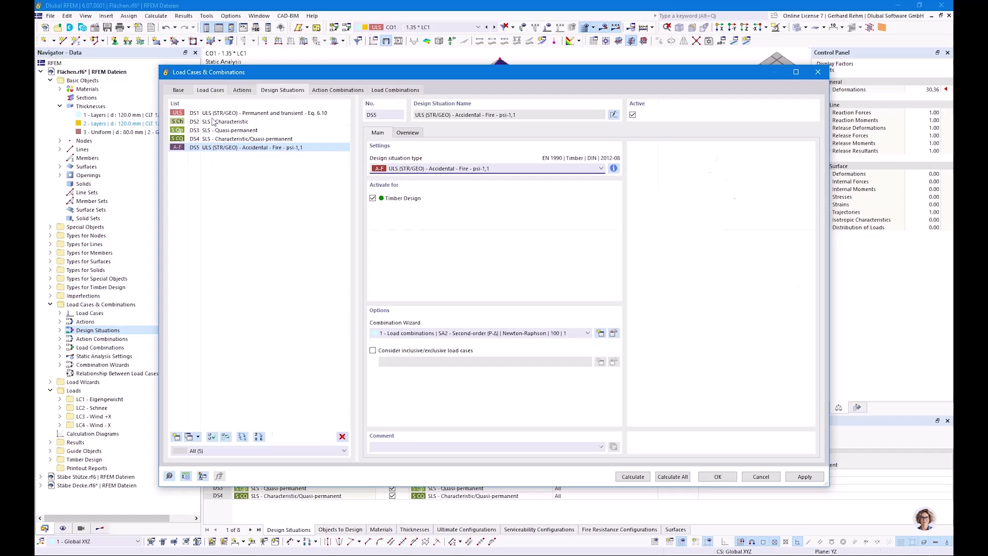
Review the load cases and the assignments of fire load combinations CO26 to CO29, and close the dialog without saving
click(210, 90)
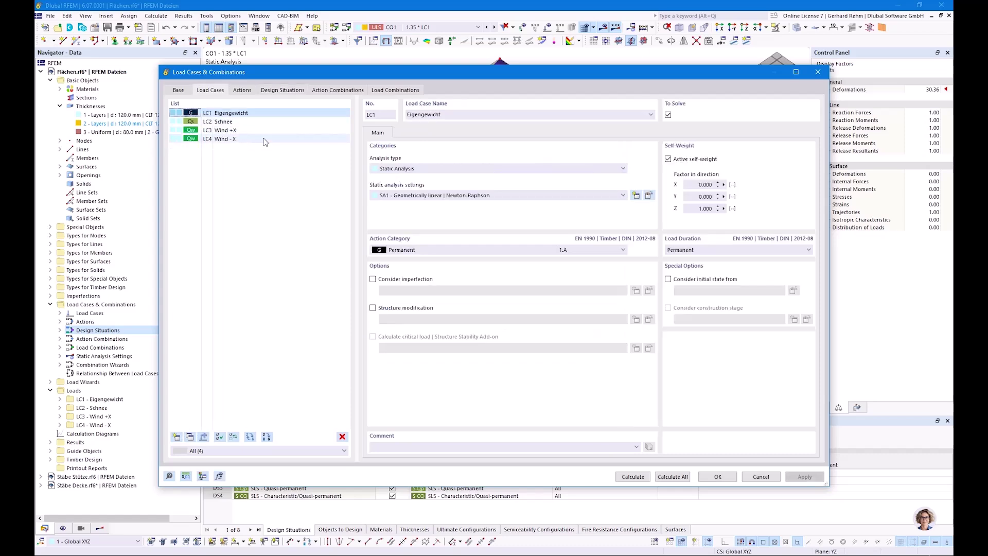
drag(264, 79, 279, 285)
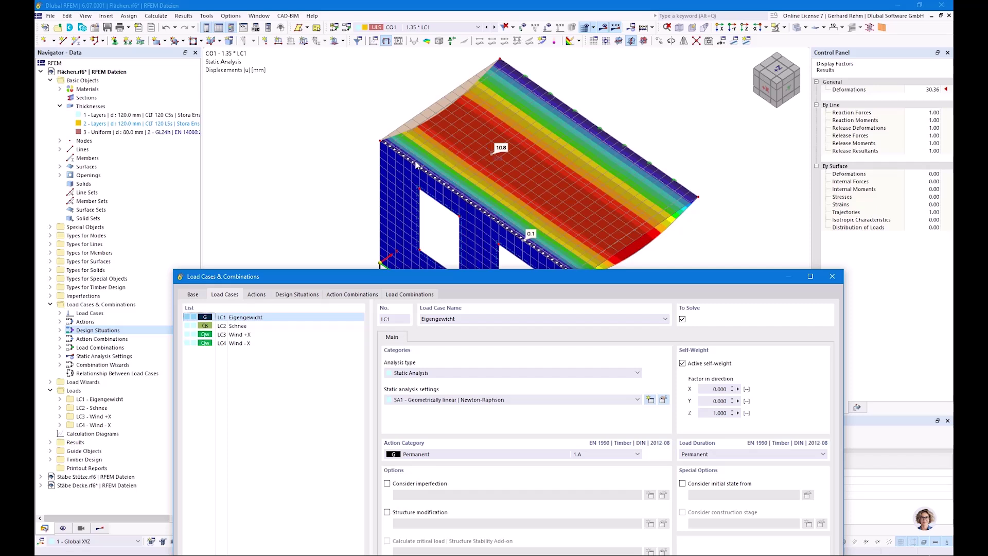
drag(413, 282, 330, 126)
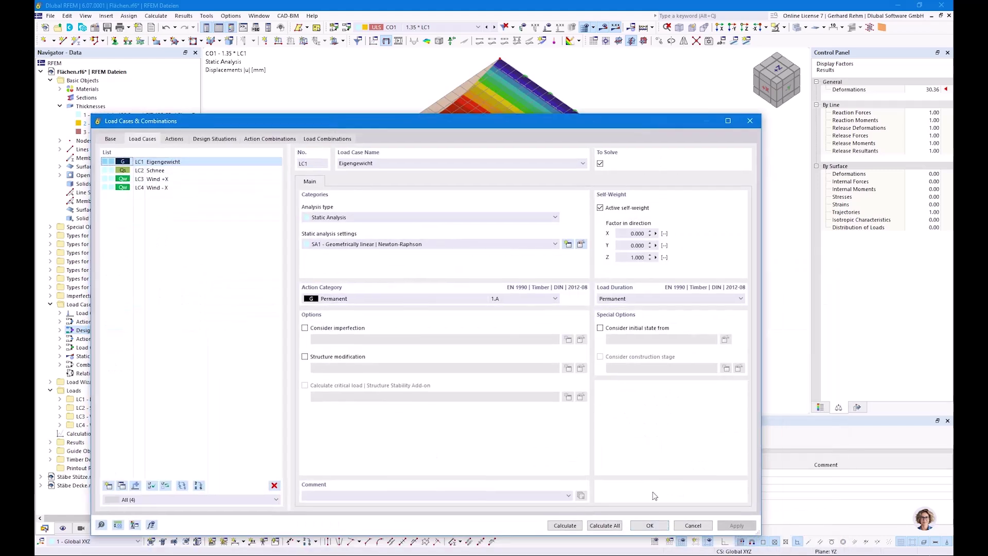
click(328, 138)
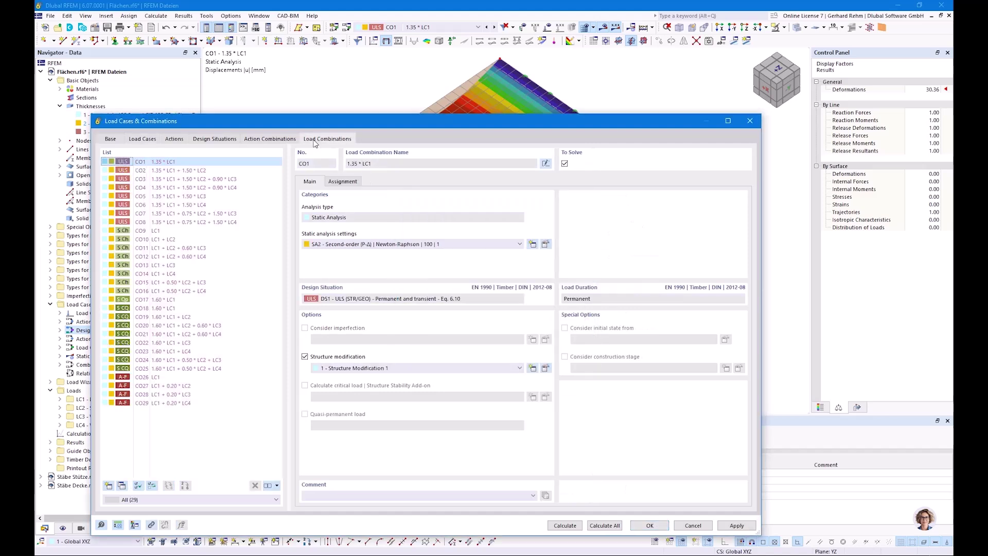
click(343, 181)
click(144, 378)
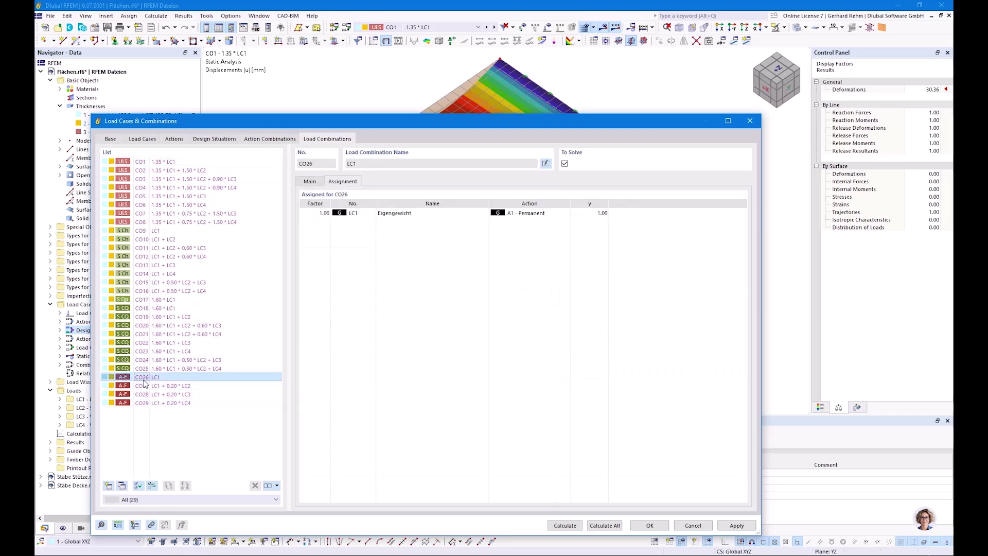
click(144, 385)
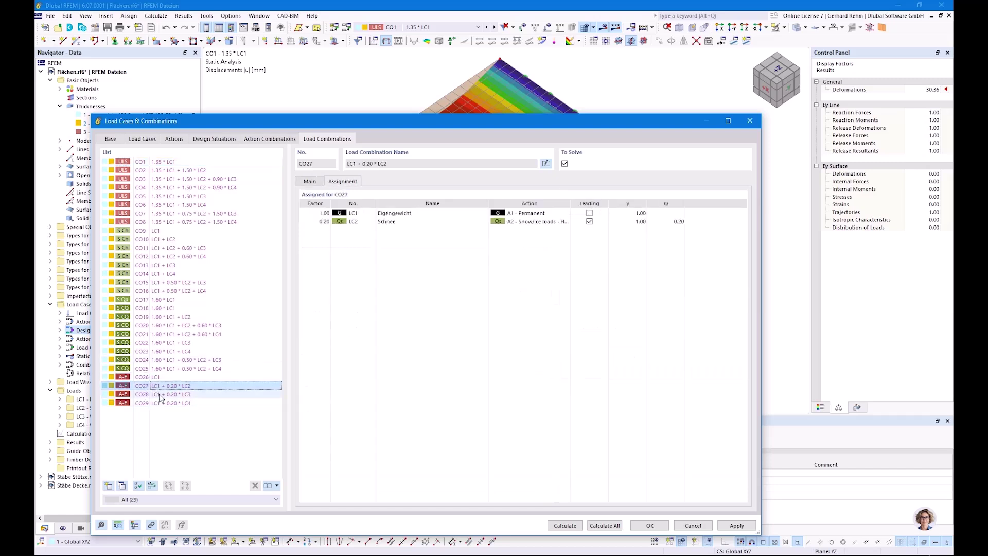
click(179, 394)
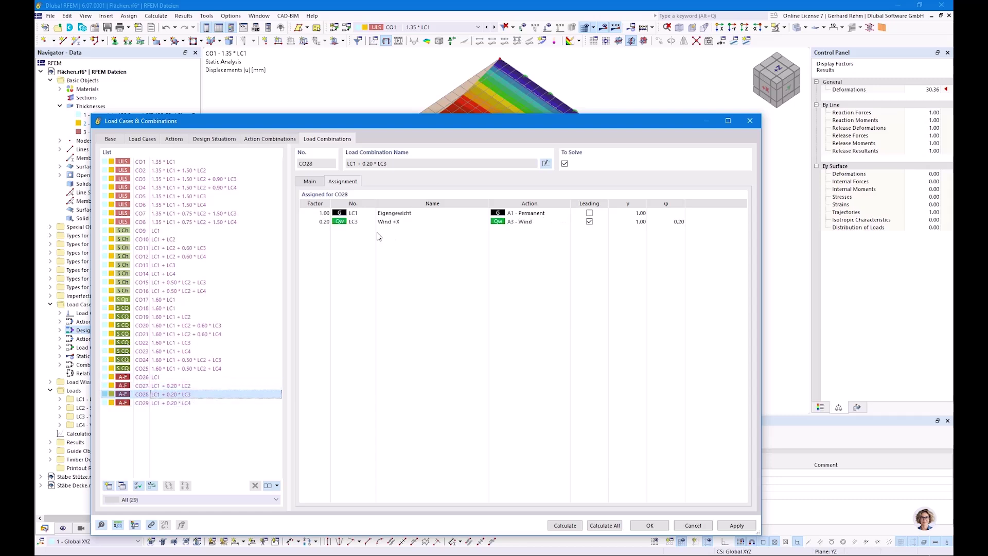
click(179, 404)
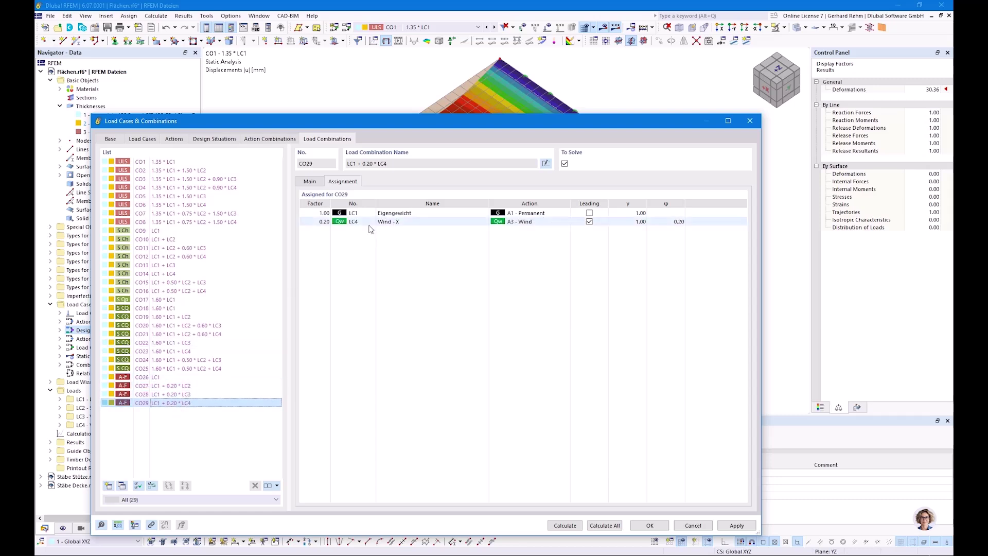
click(224, 386)
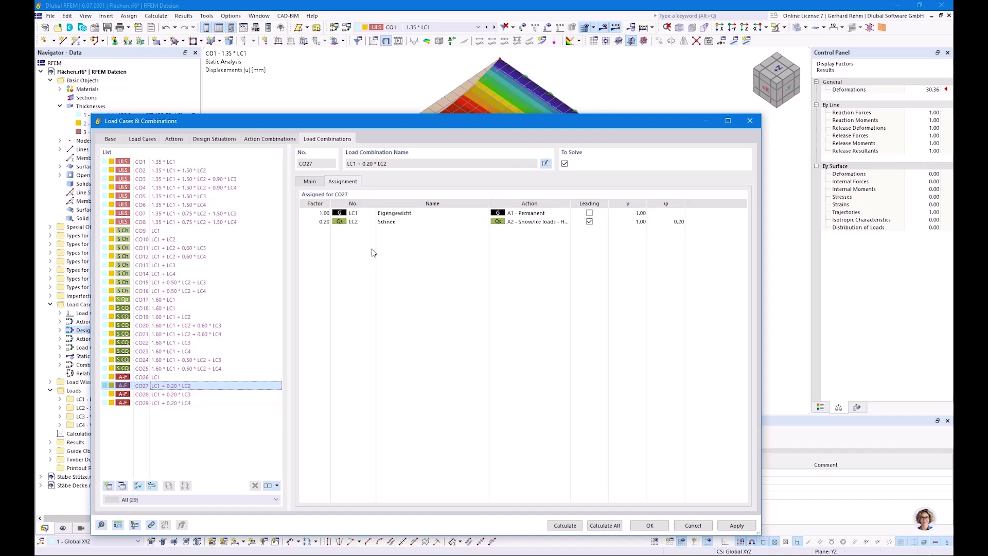
click(693, 526)
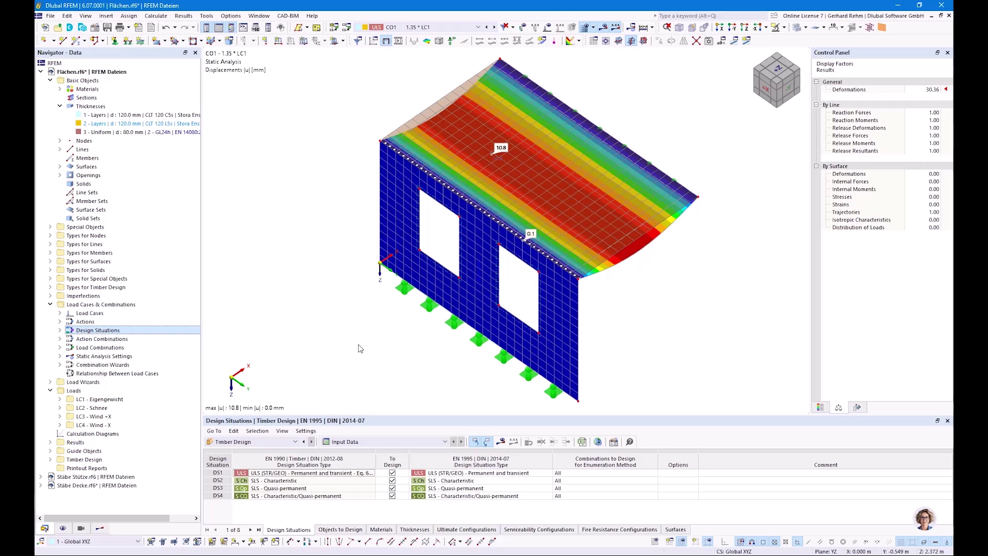
Add a design situation of type ULS (STR/GEO) - Accidental - Fire - psi-1,1, active for Timber Design, and confirm it
right_click(85, 330)
click(111, 338)
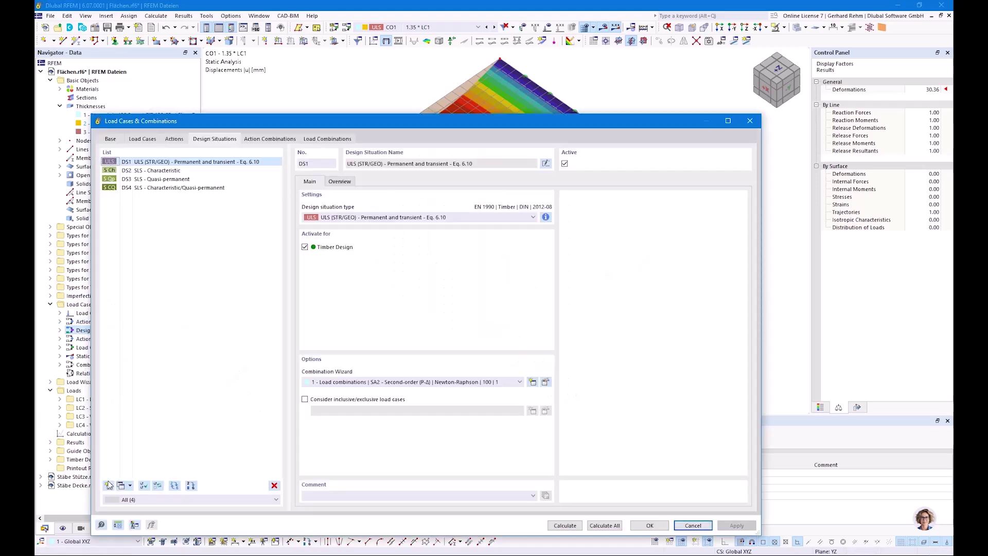
click(108, 484)
click(346, 217)
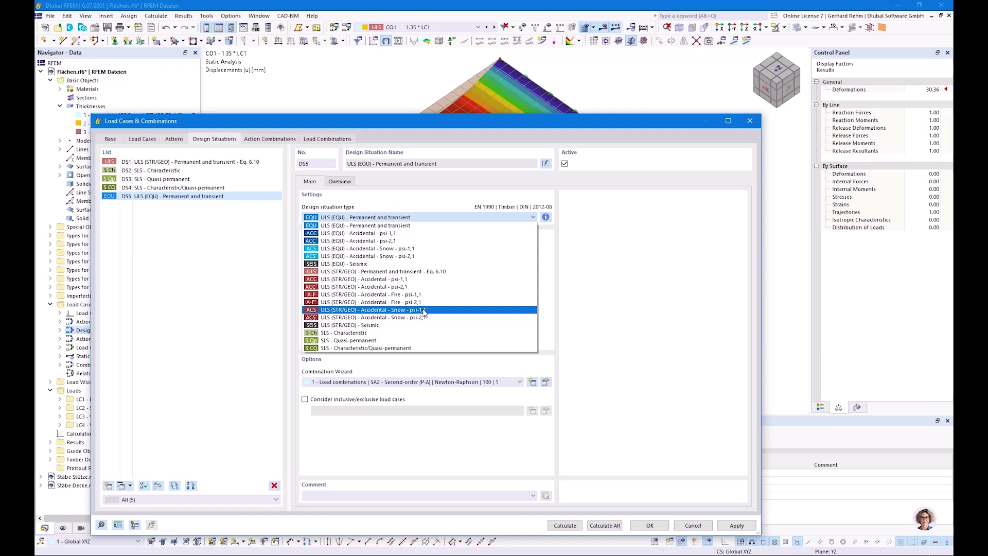
click(404, 295)
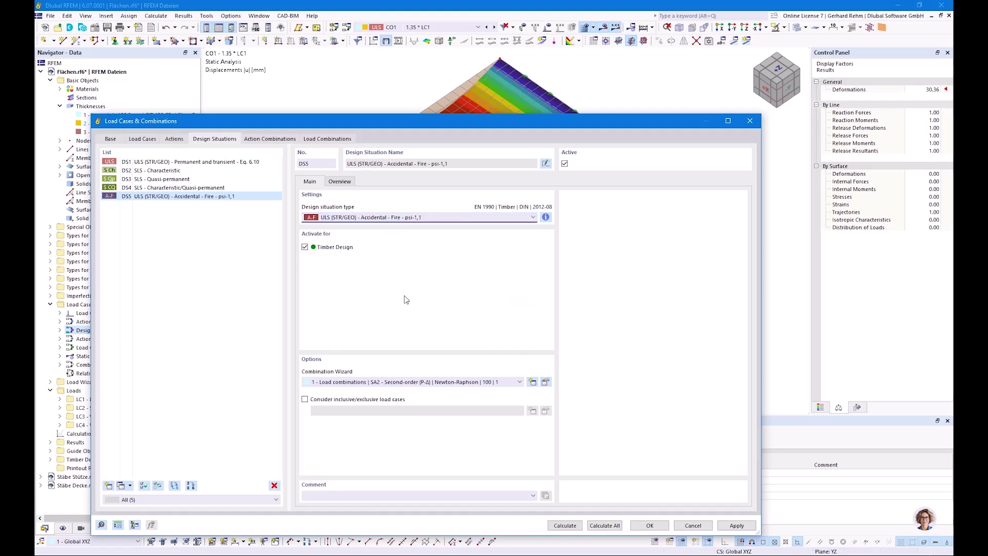
click(648, 525)
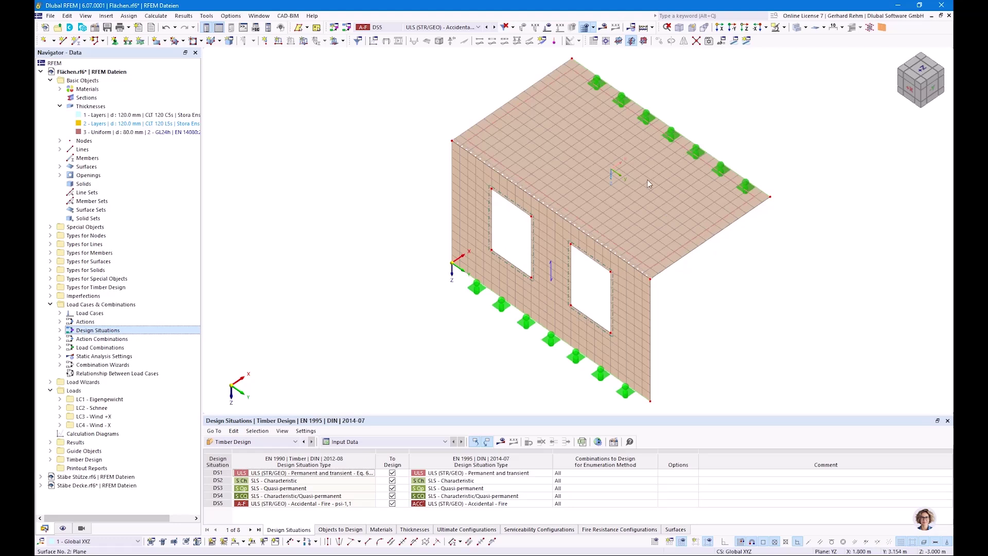
Calculate the Timber Design, dismiss the error notice, and examine the static global deformations for fire design situation DS5
click(502, 444)
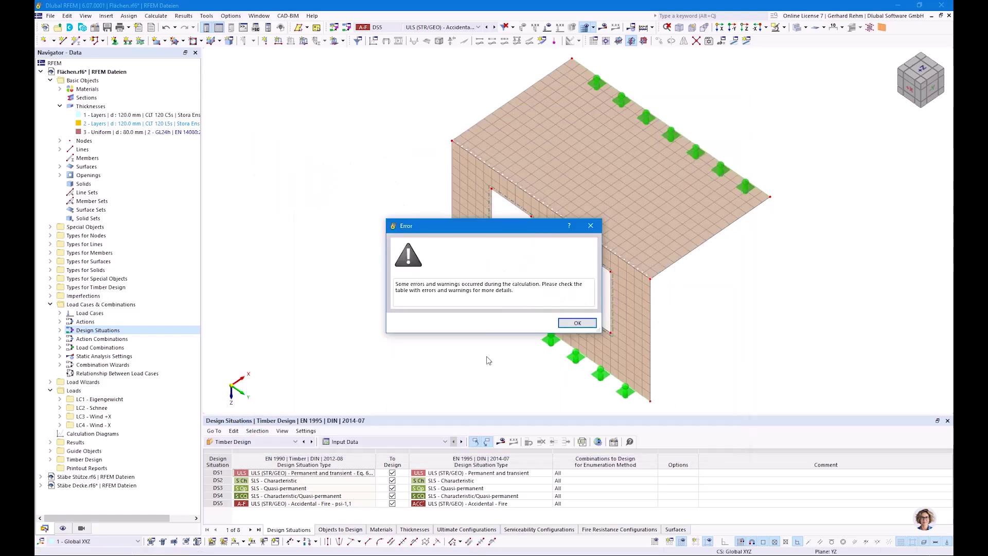
click(579, 324)
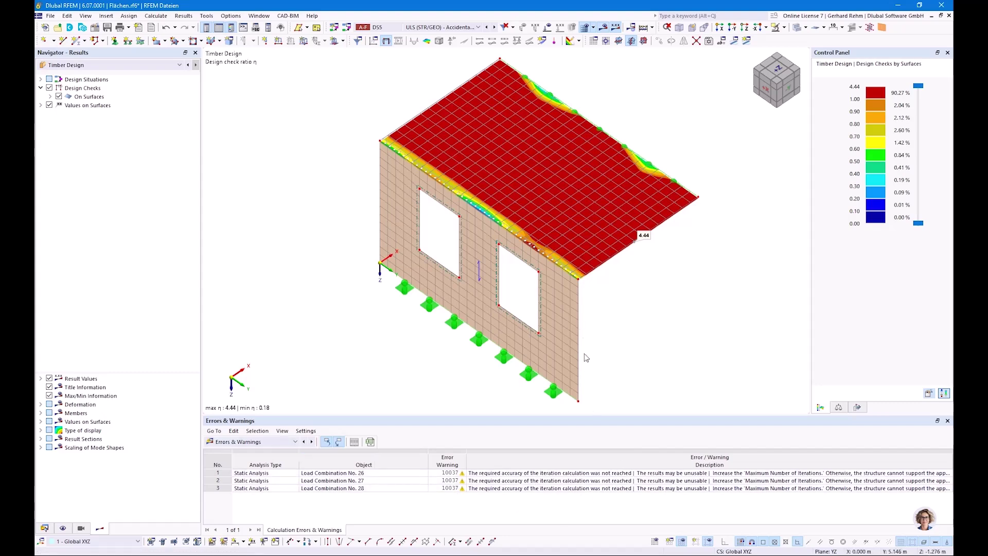
click(188, 64)
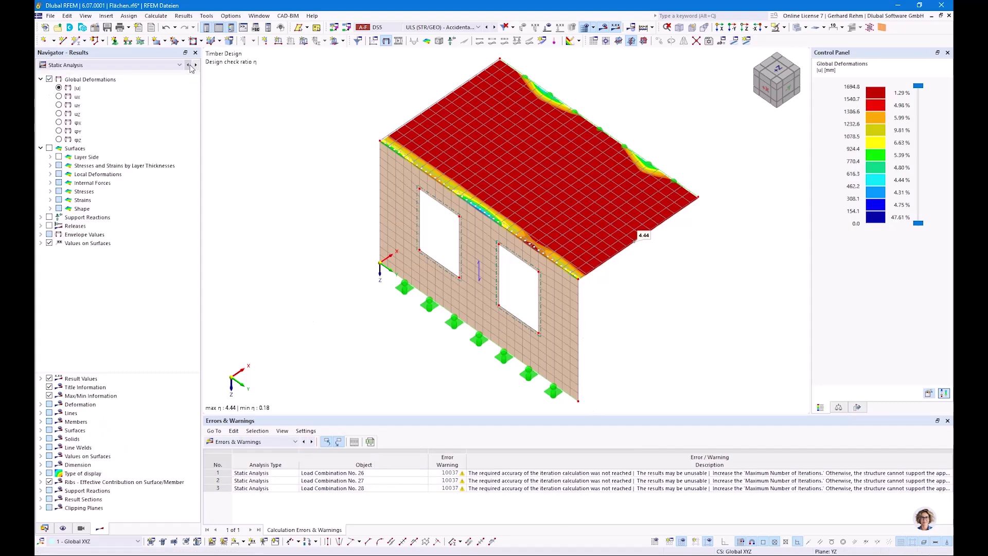
click(414, 28)
click(413, 30)
scroll(654, 257, up, 5)
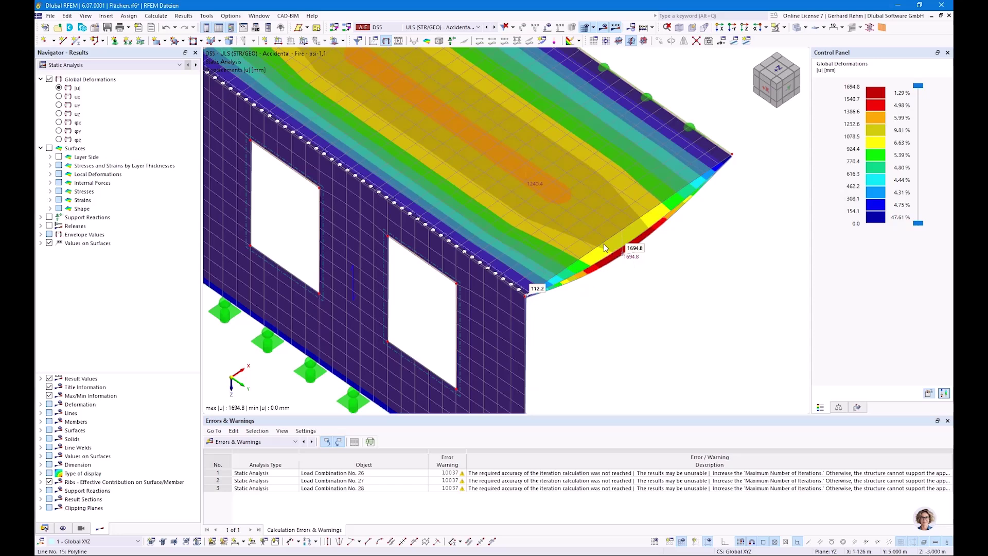
scroll(604, 242, down, 3)
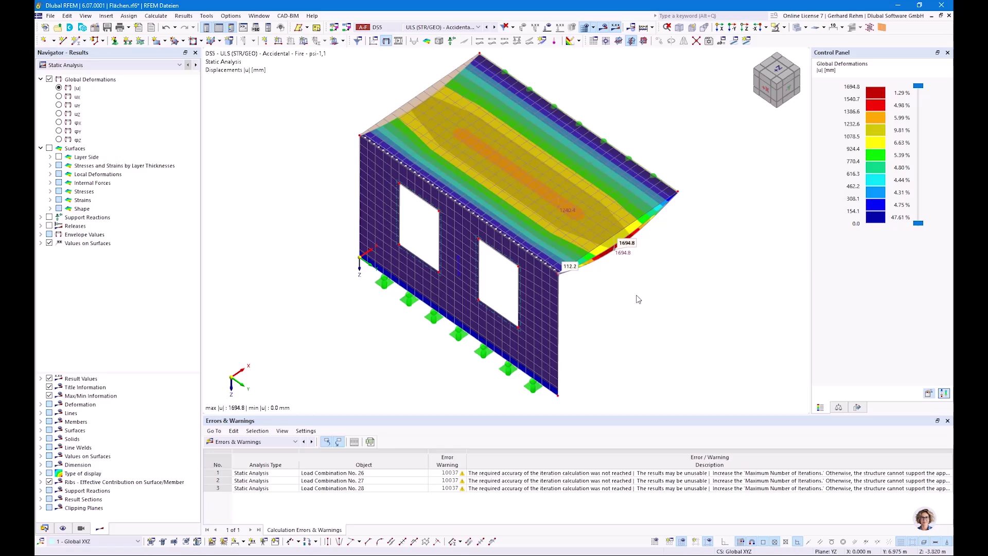
Examine the details of surface 2's fire check for bending and tension along grain, including the charring depth from the bottom side
click(229, 442)
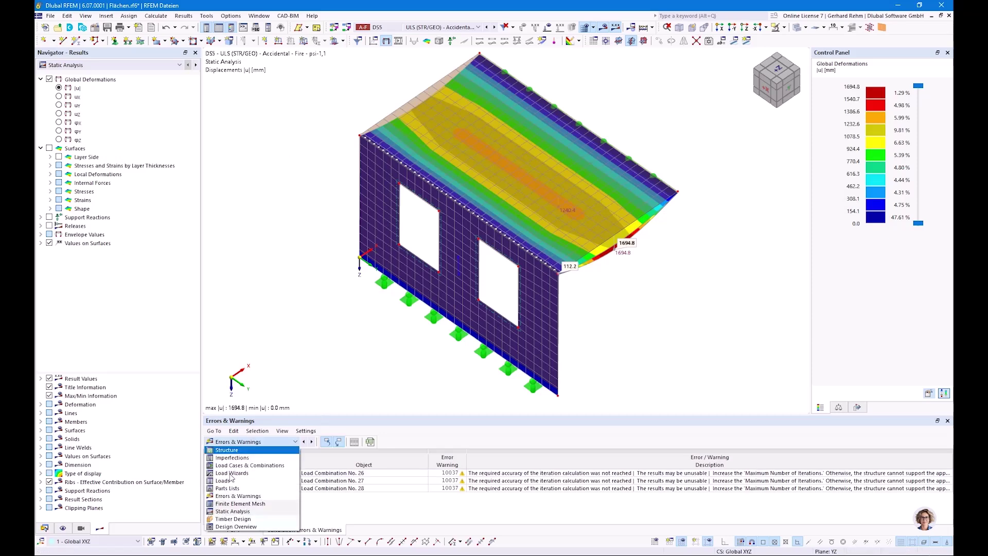
click(228, 519)
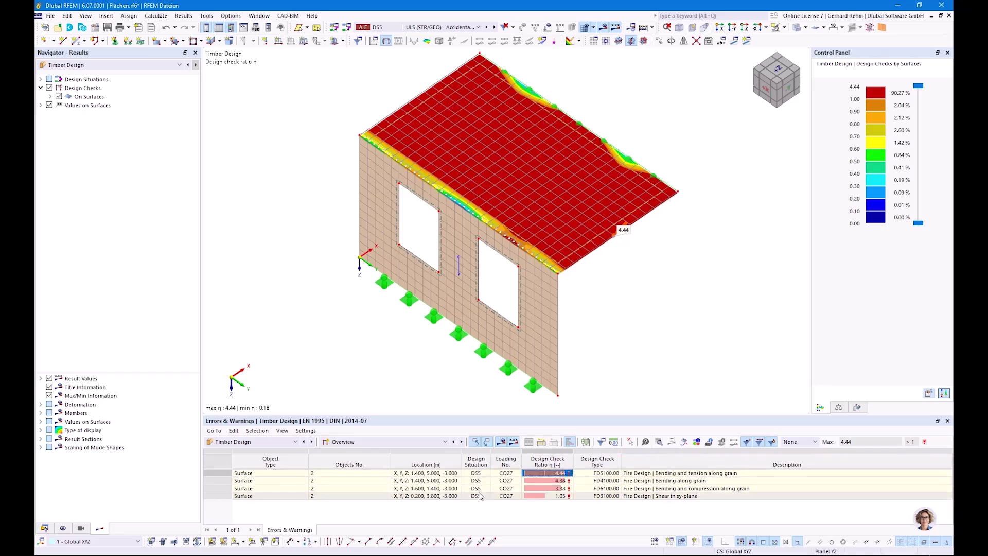
click(642, 474)
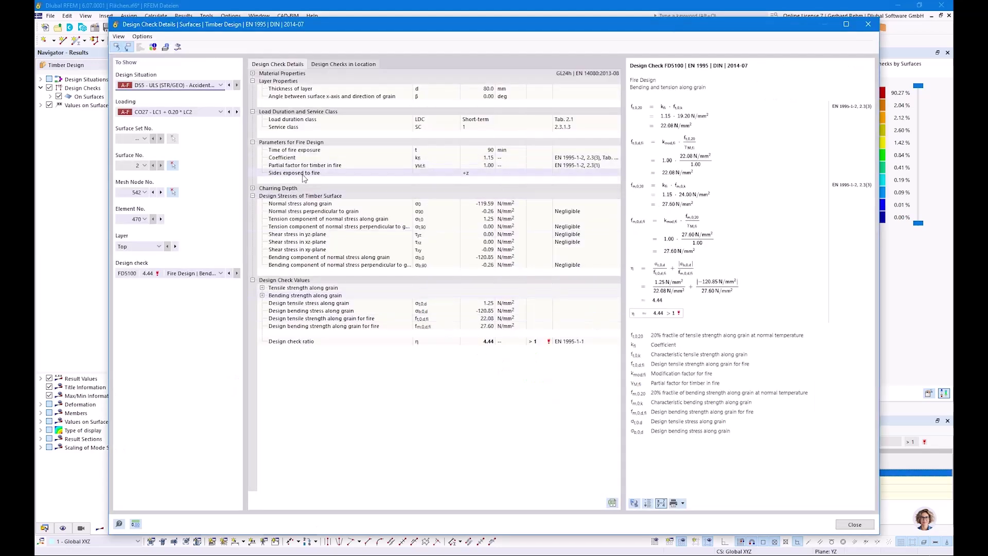
click(254, 188)
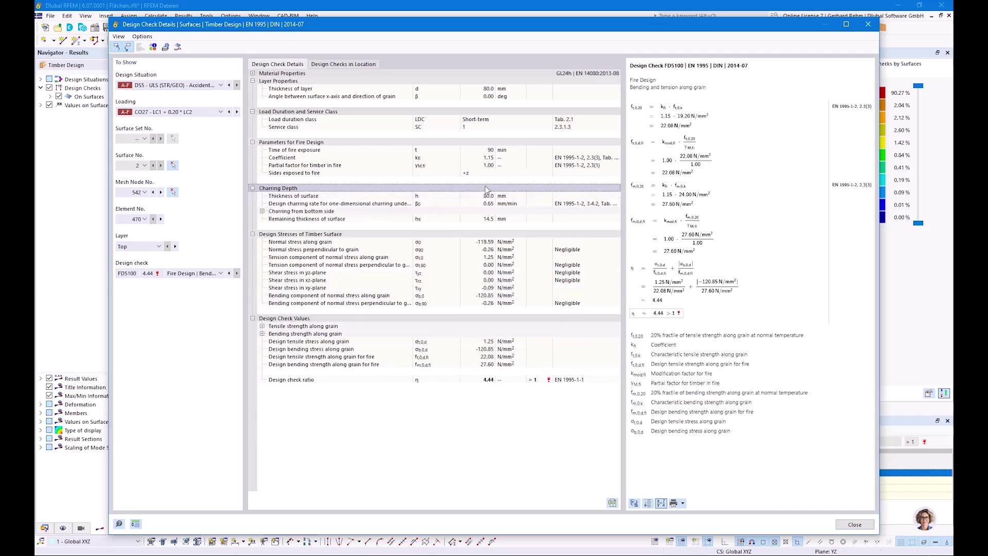
click(316, 221)
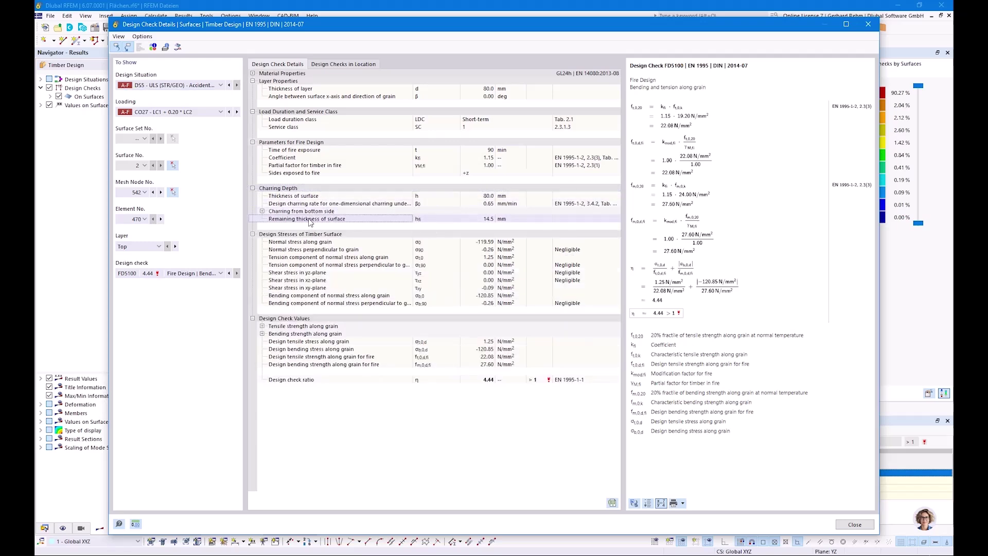
click(262, 211)
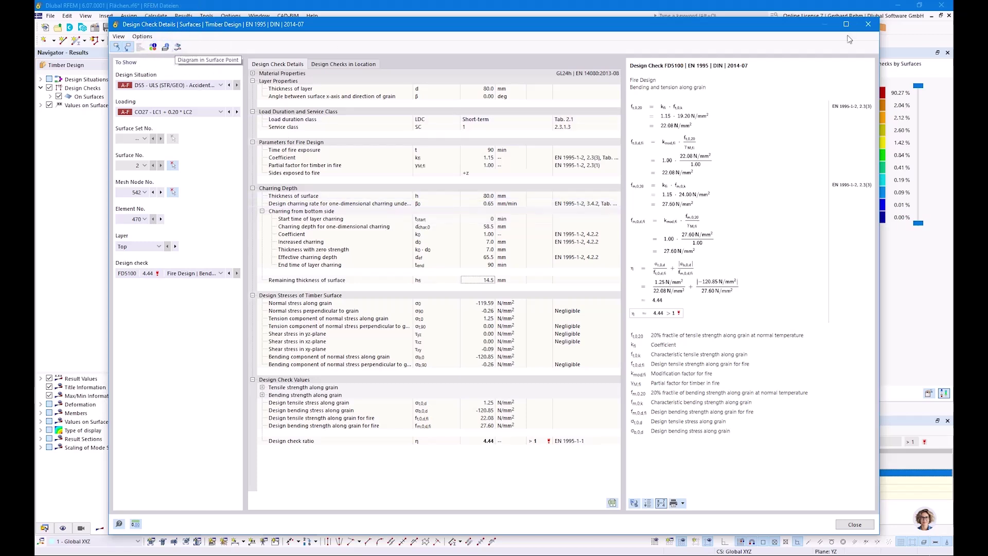
click(868, 25)
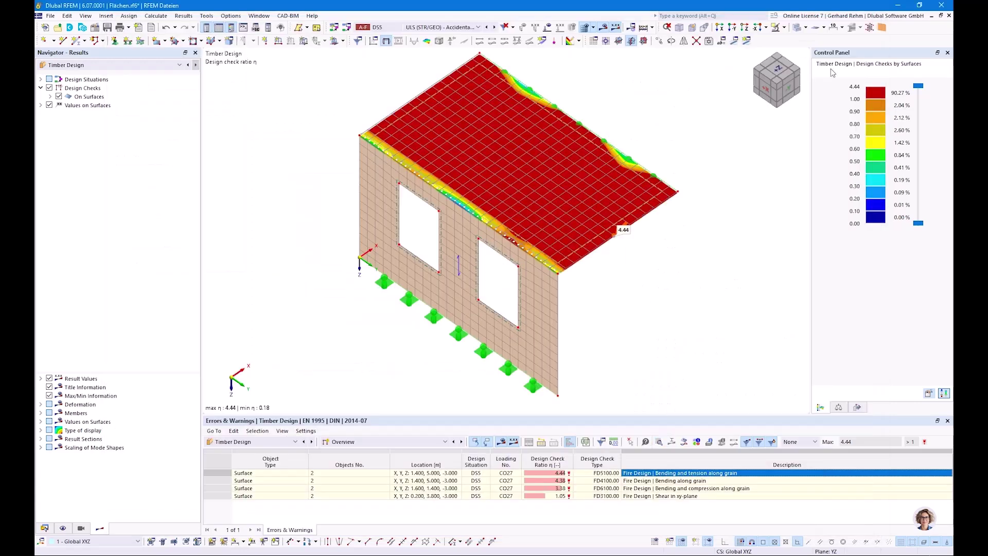
Examine the surface point result diagrams for the design ratio and the normal stress along grain, and close them
click(684, 441)
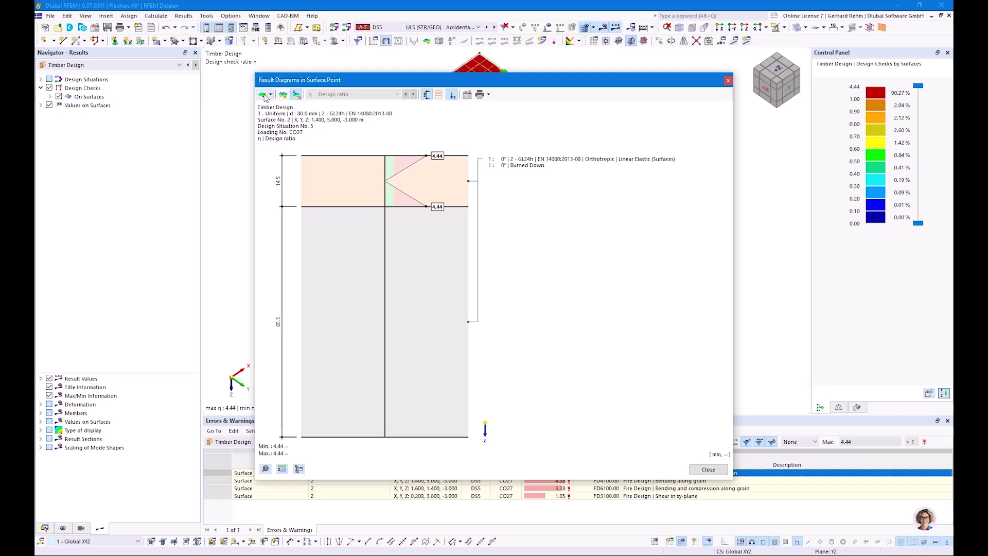
click(267, 97)
click(280, 114)
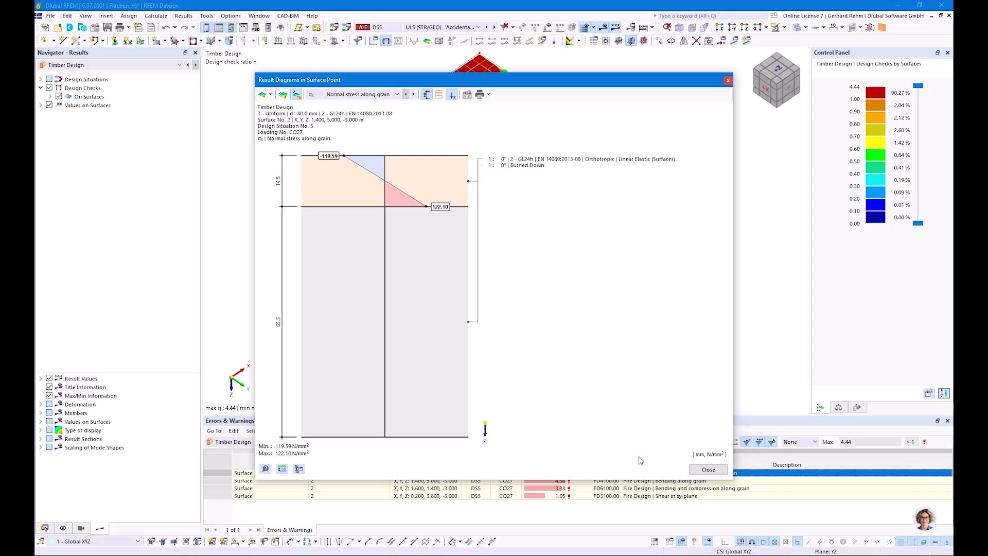
click(706, 469)
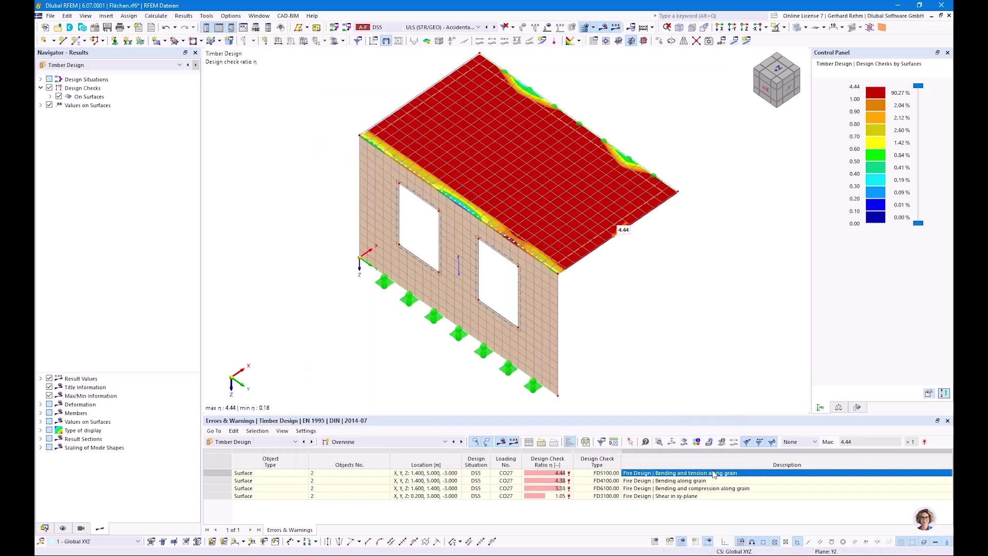
Apply initial fire protection from bottom to the surfaces, with charring start 21 min, insulation coefficient 0.78, failure time 21 min and post-protection coefficient 2.00, deleting existing results
click(44, 529)
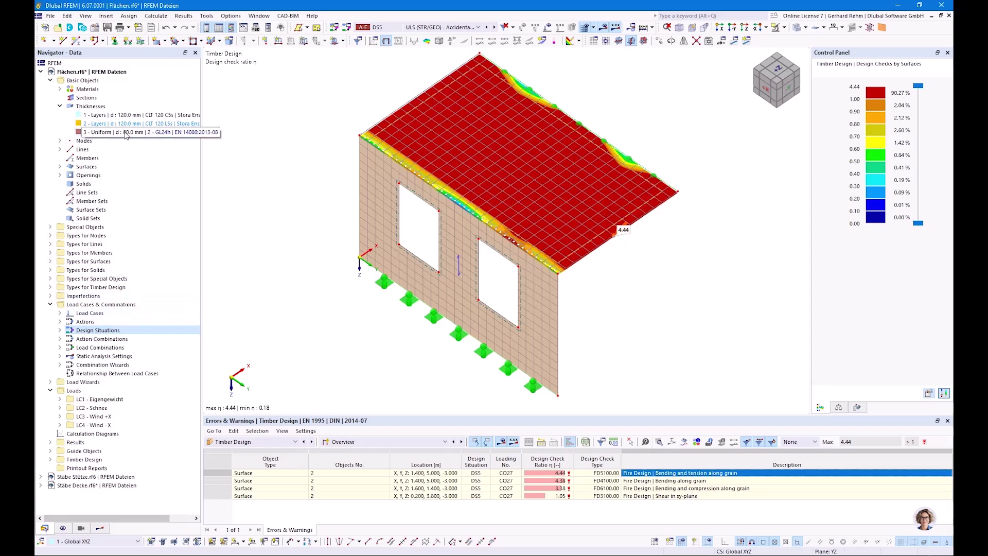
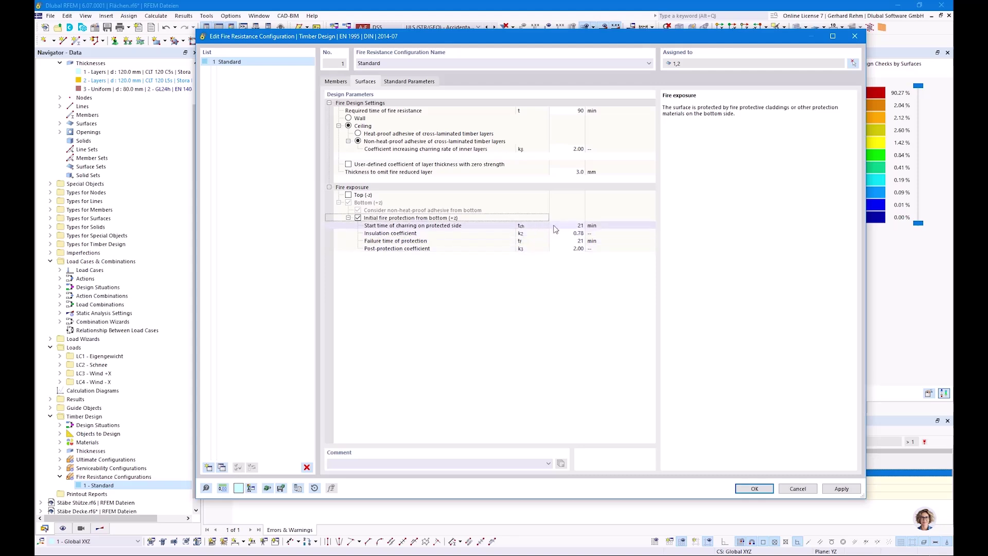
click(573, 225)
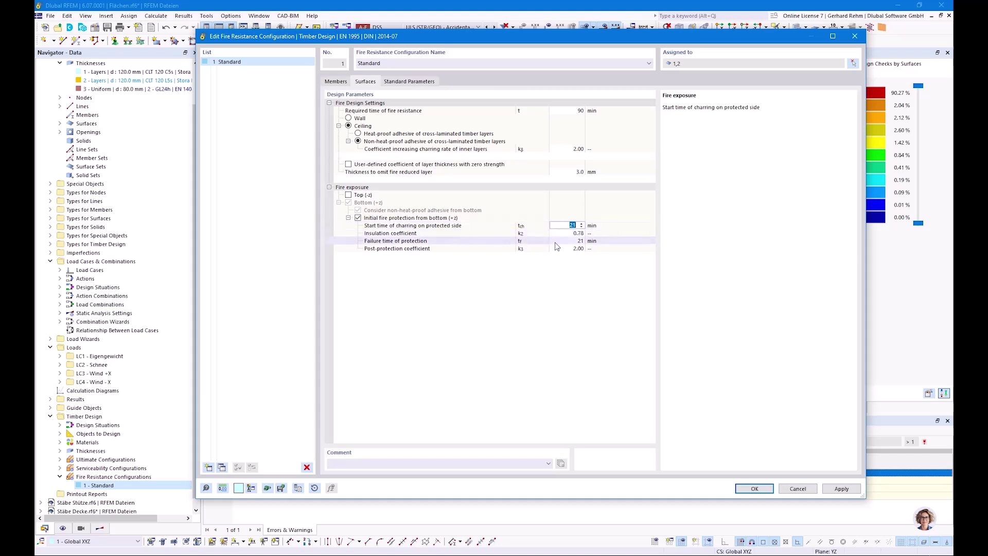
click(566, 233)
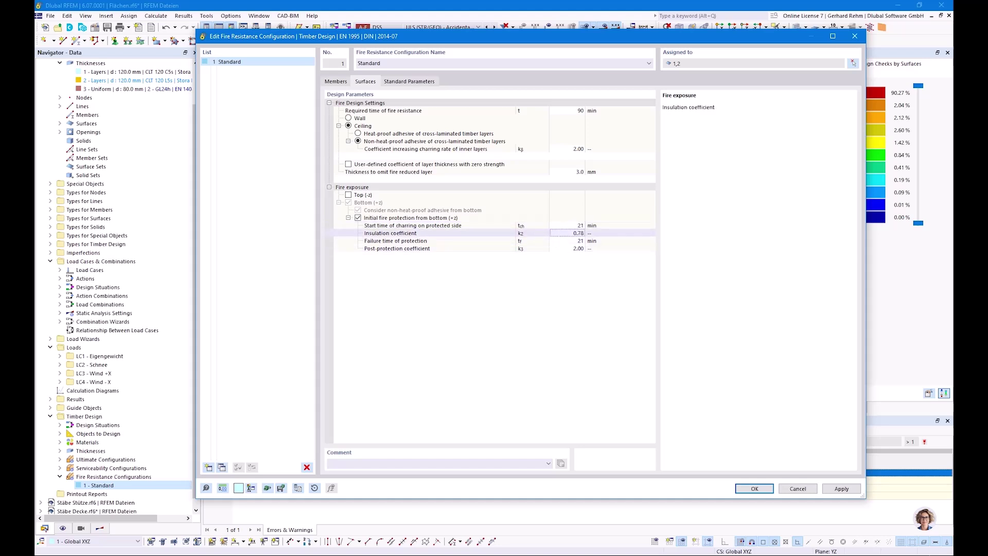
click(571, 241)
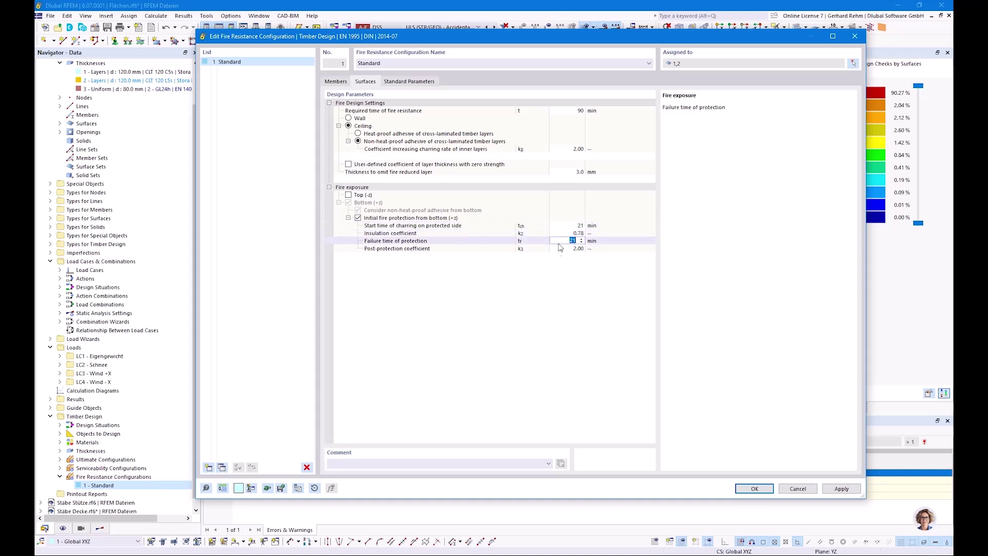
click(500, 249)
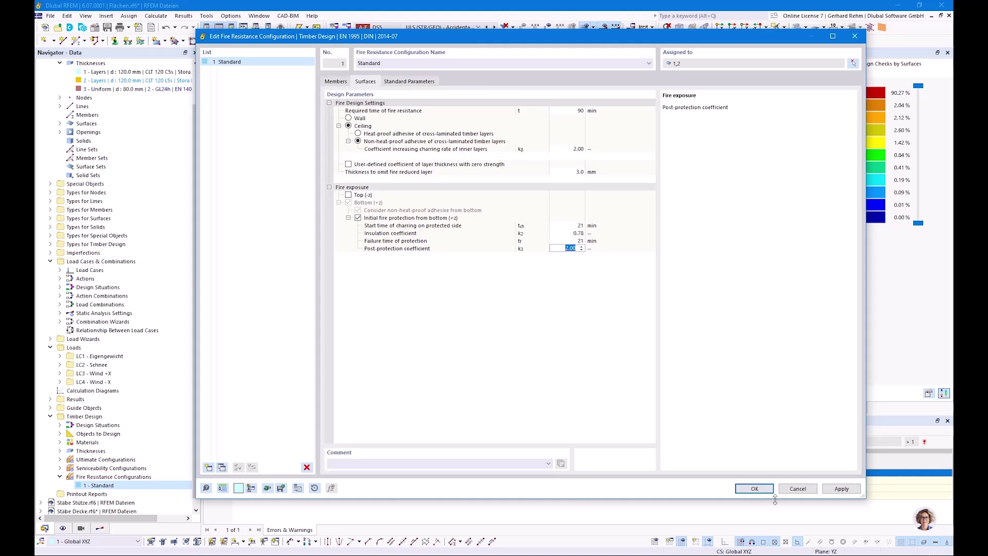
click(752, 489)
click(534, 361)
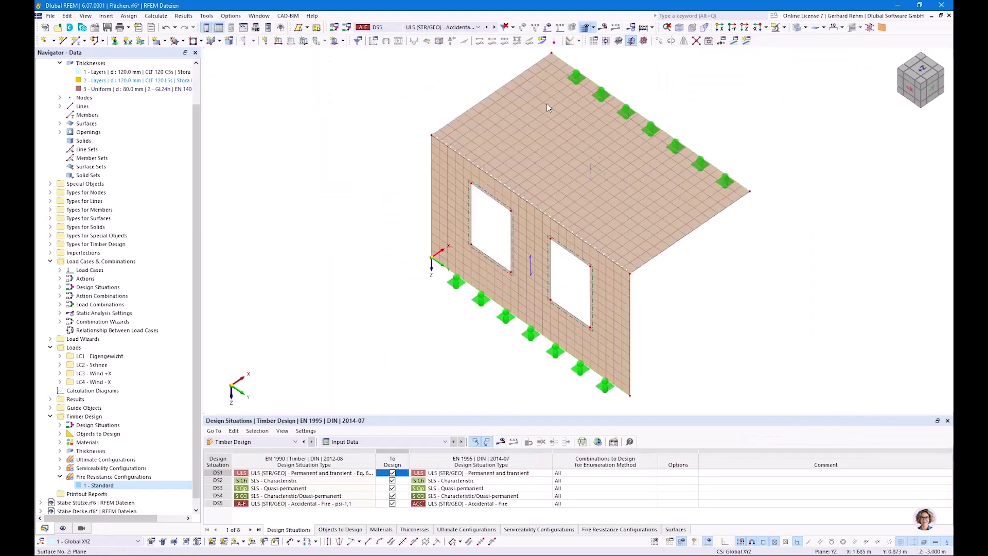
Review the accidental fire load combinations, examine surface 2's design ratio diagram in the surface point for bending along grain, and close the diagram
click(478, 27)
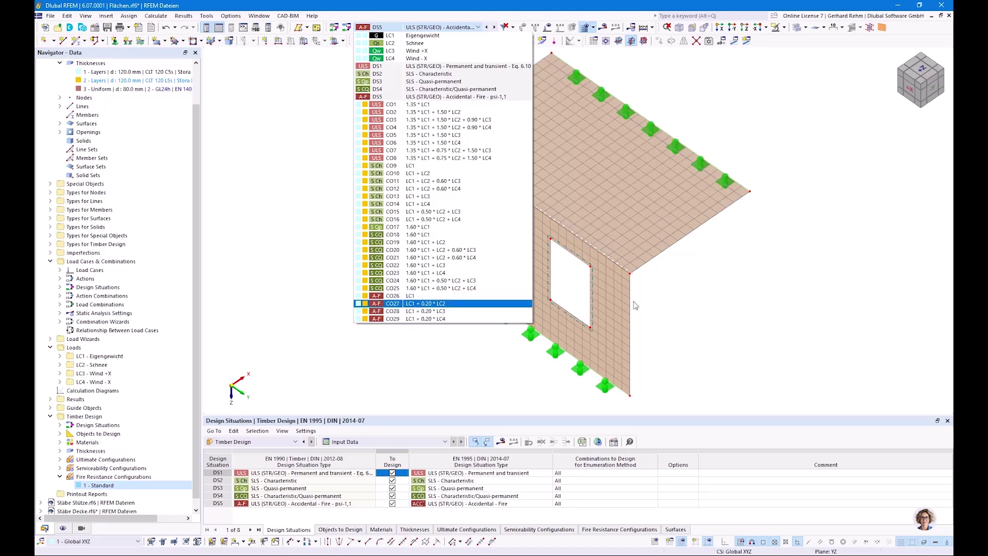
click(683, 328)
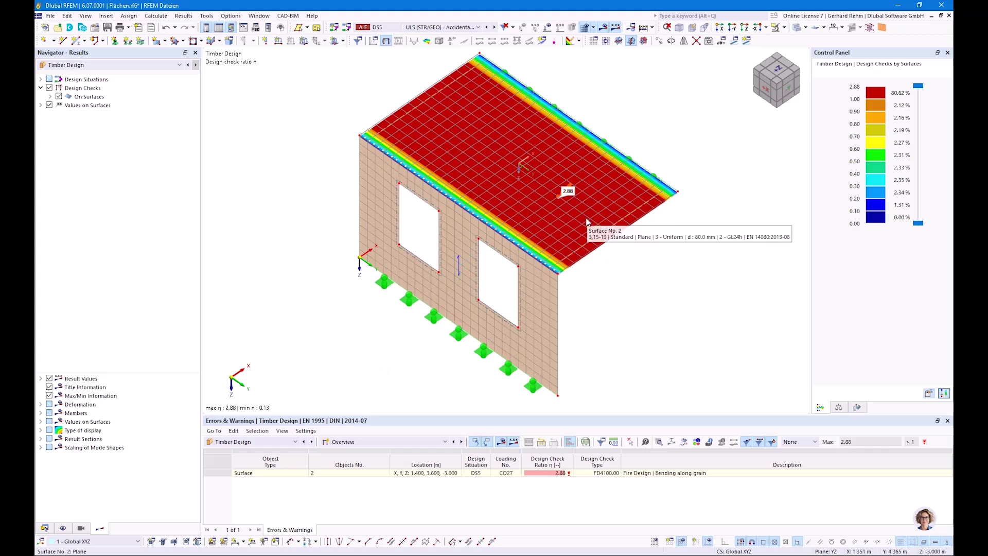
click(684, 441)
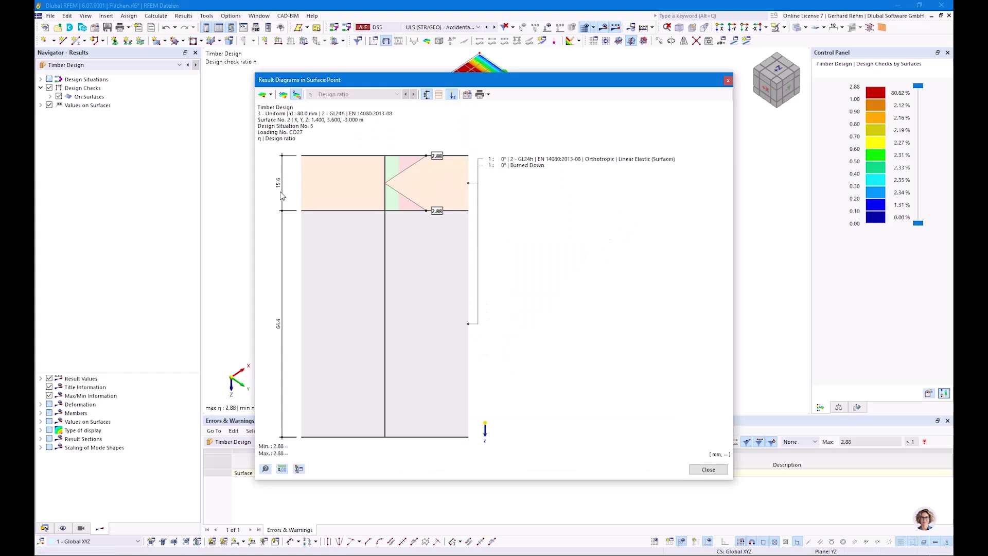
click(728, 81)
Reopen the Standard fire resistance configuration and set the surfaces' failure time of protection to 31.5 min
click(45, 528)
click(99, 485)
double_click(99, 487)
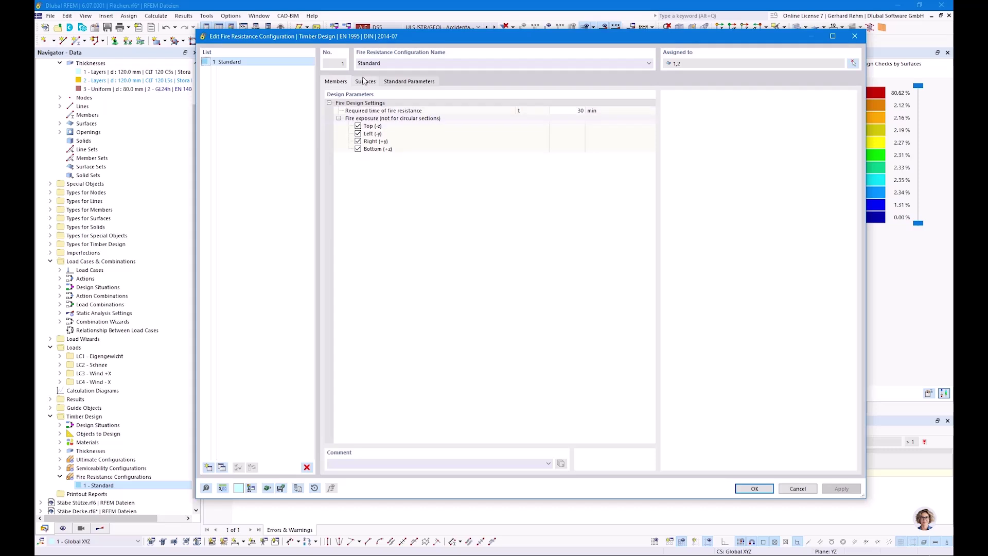
click(573, 241)
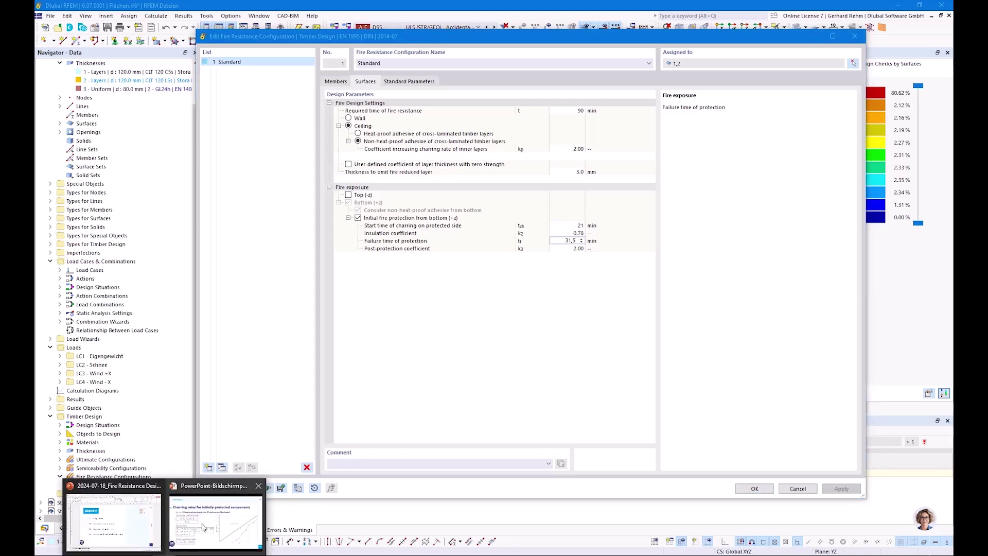
Switch to the PowerPoint slides and examine the charring start, failure time and charring depth formulas for initially protected gypsum-clad components
click(221, 518)
key(Left)
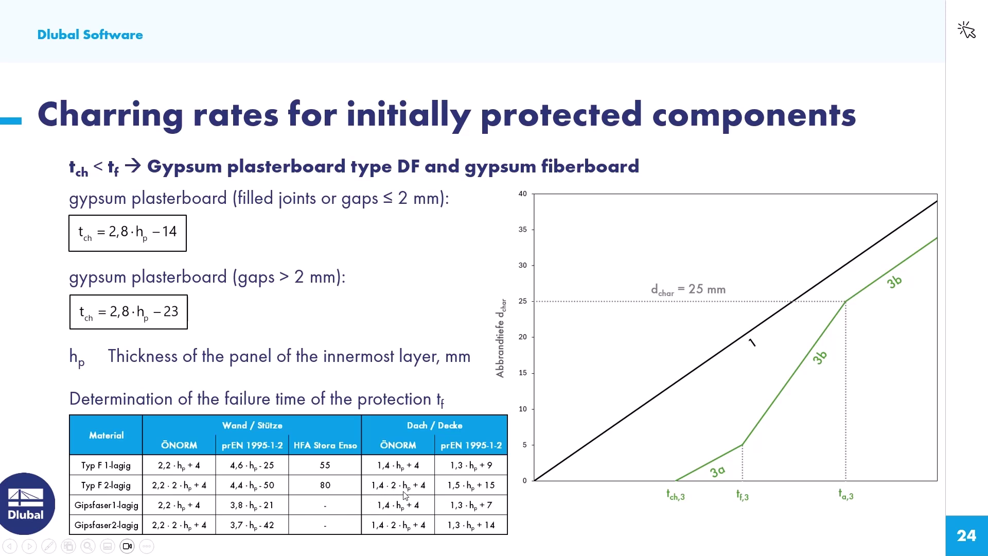
scroll(362, 492, down, 1)
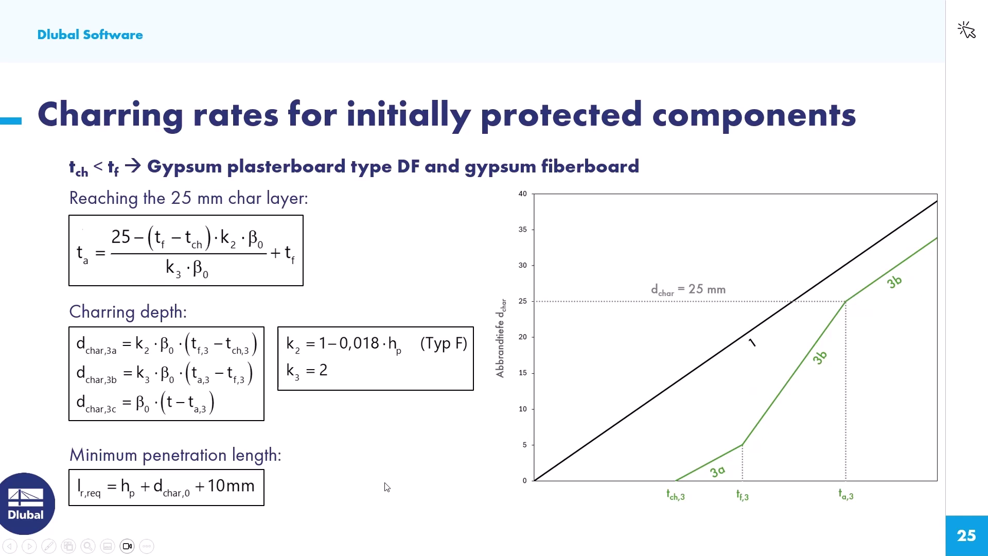
scroll(385, 489, up, 1)
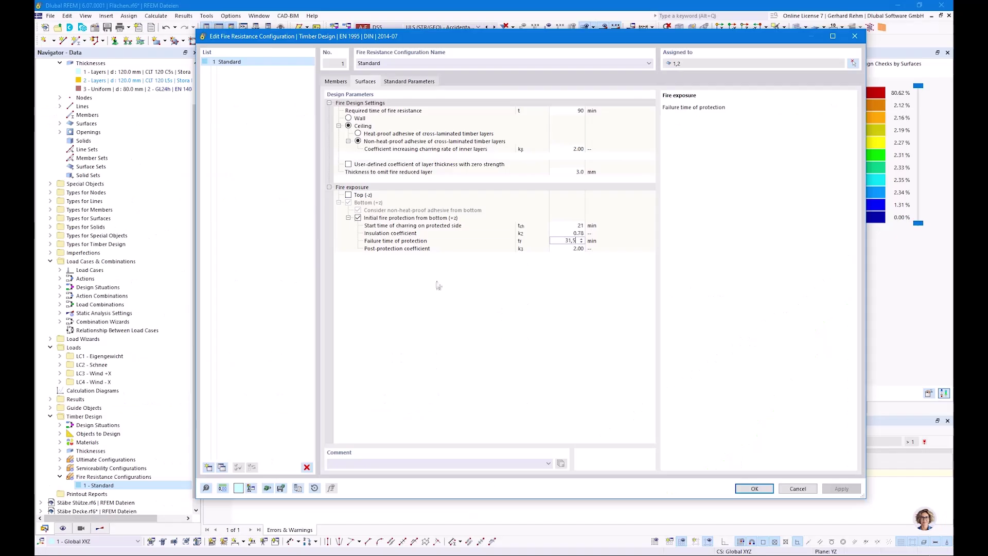
Set the failure time of protection from the bottom to 39 min, confirm the configuration and accept deleting the existing results
click(569, 241)
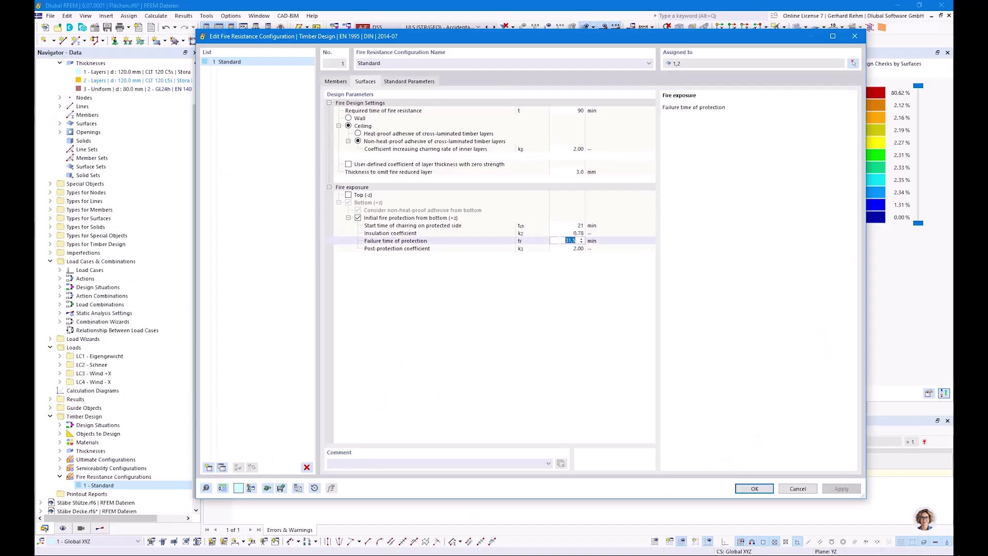
text(39)
key(Return)
click(754, 489)
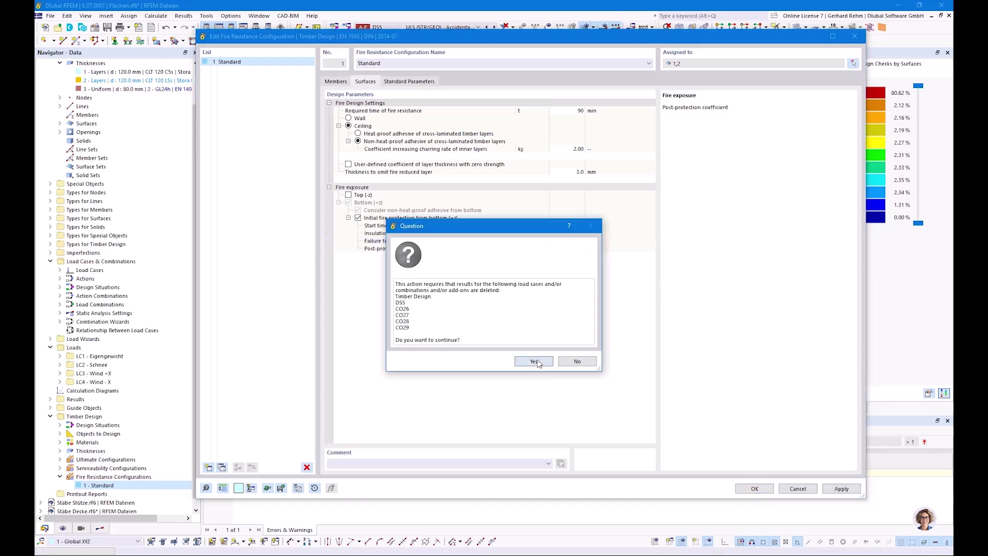
click(534, 361)
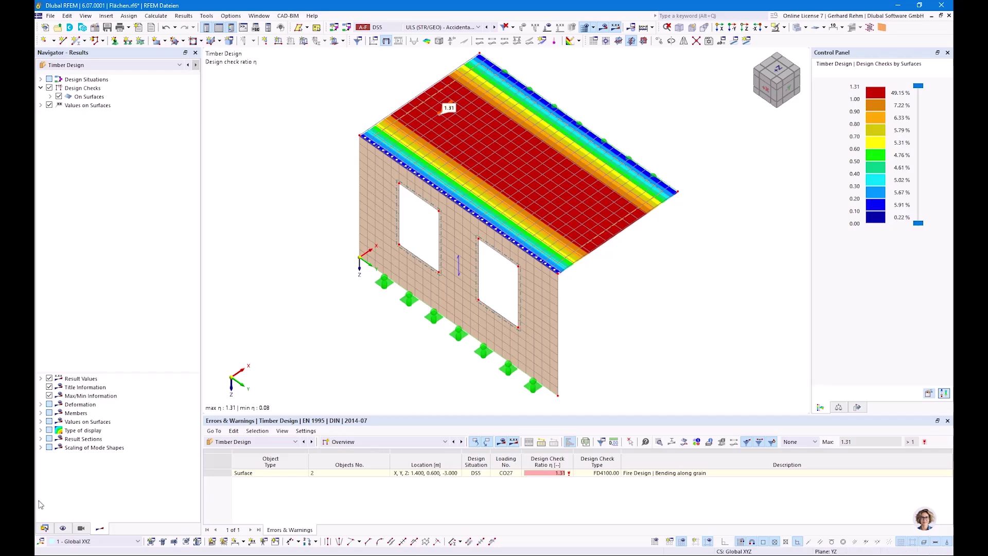
Locate and select the uniform 80 mm GL24h thickness in the model data
click(45, 528)
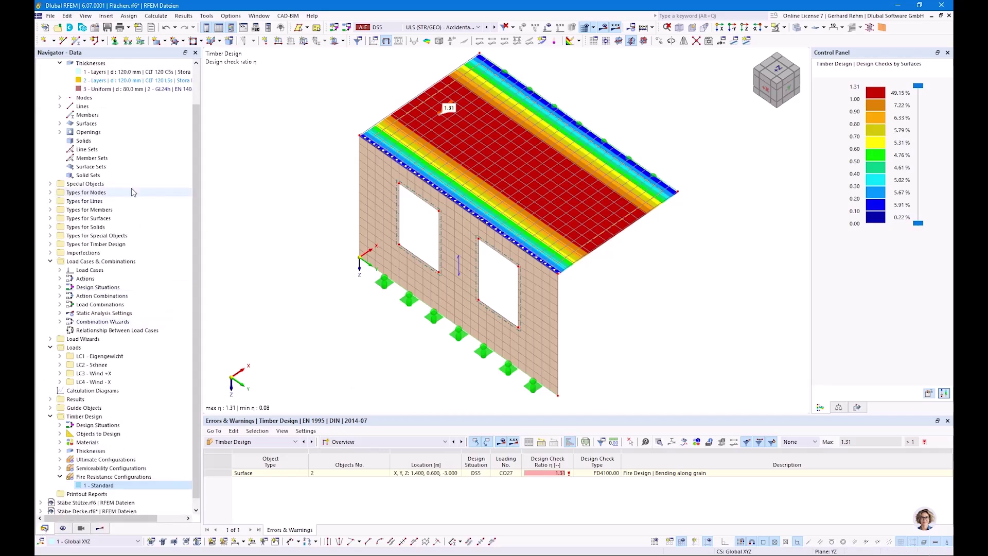
click(125, 90)
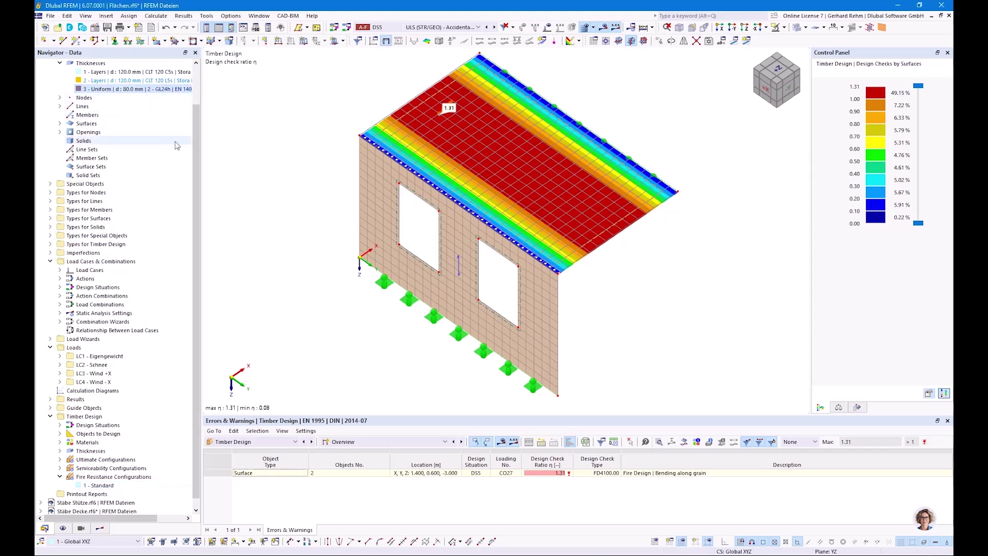
click(126, 90)
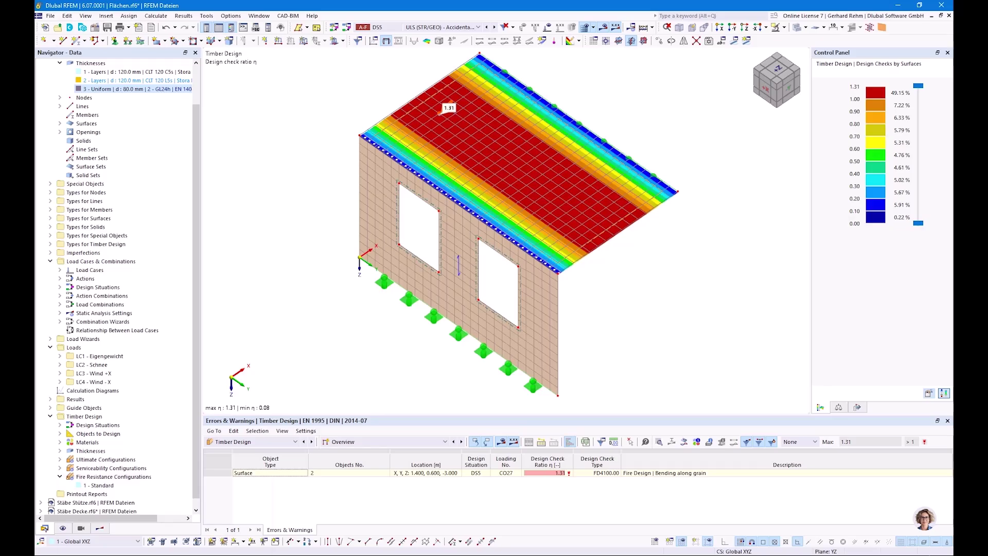
Switch to the PowerPoint presentation and advance to the slide on linear charring of cross laminated timber with heat proof adhesive
click(216, 517)
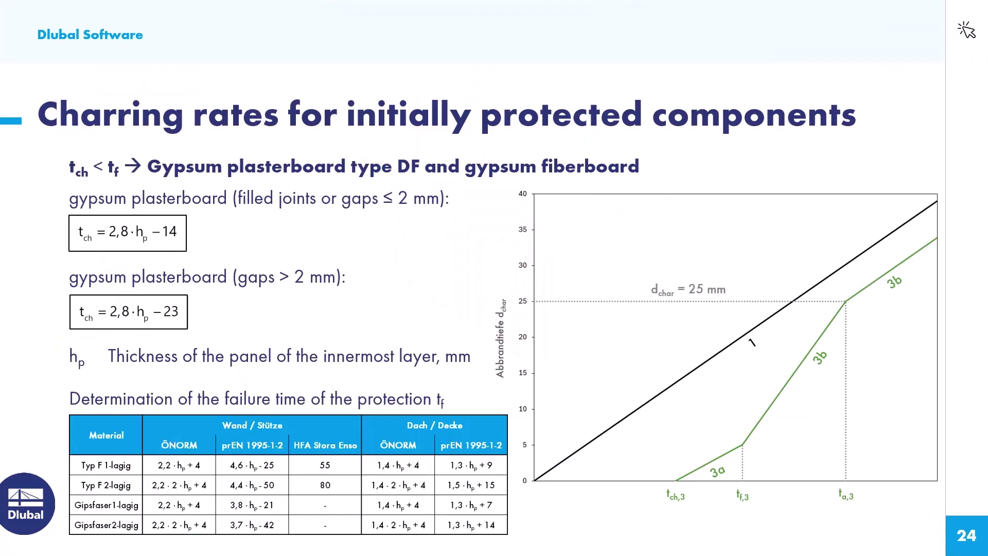
click(350, 318)
click(348, 315)
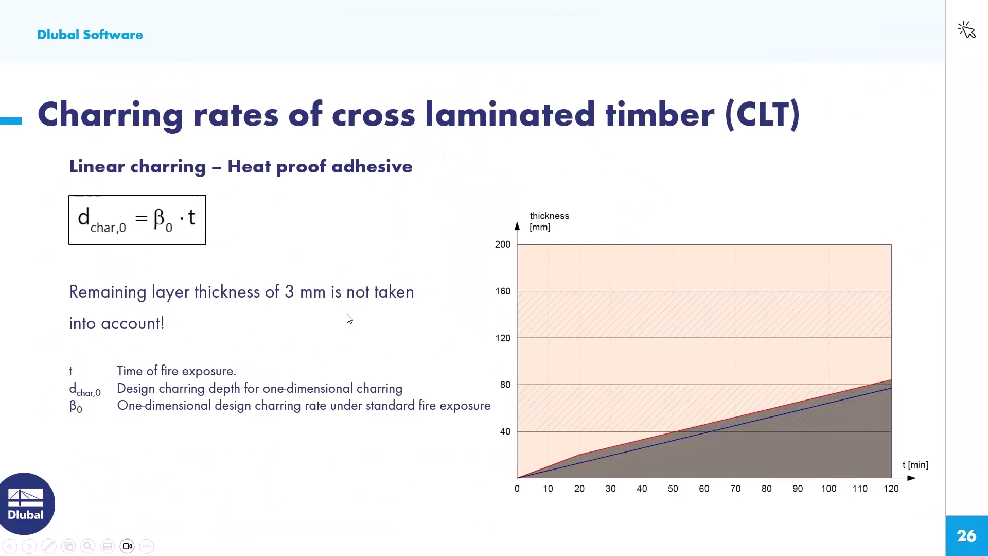